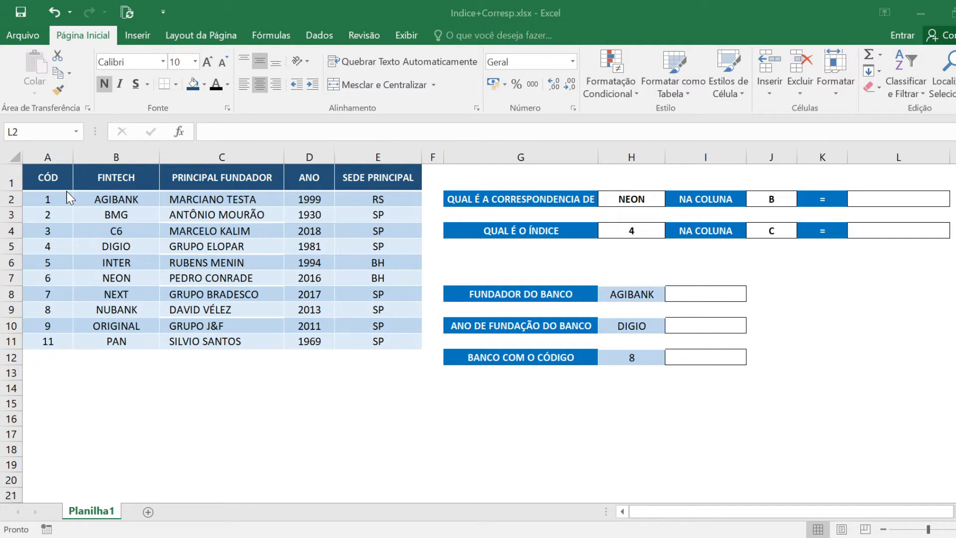
Go through the FINTECH column one bank at a time, from AGIBANK down to NEON, to examine its position.
{"action": "left_click", "coordinate": [50, 179]}
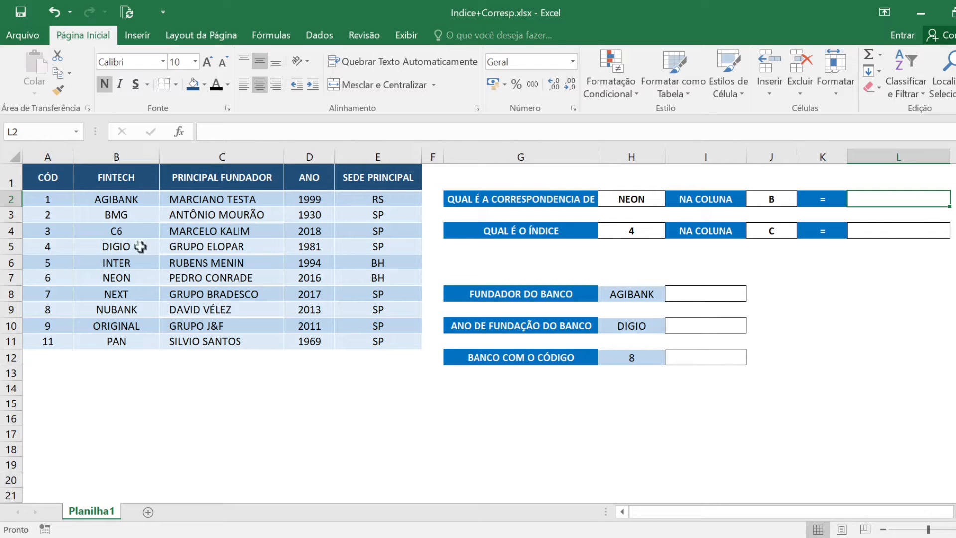
{"action": "left_click", "coordinate": [121, 203]}
{"action": "left_click", "coordinate": [122, 216]}
{"action": "left_click", "coordinate": [119, 231]}
{"action": "left_click", "coordinate": [121, 246]}
{"action": "left_click", "coordinate": [126, 262]}
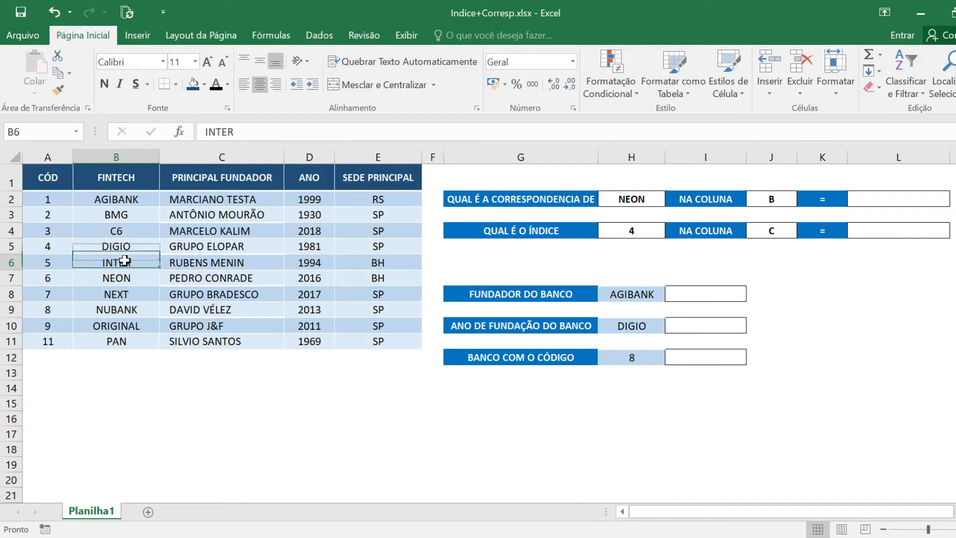
{"action": "left_click", "coordinate": [135, 278]}
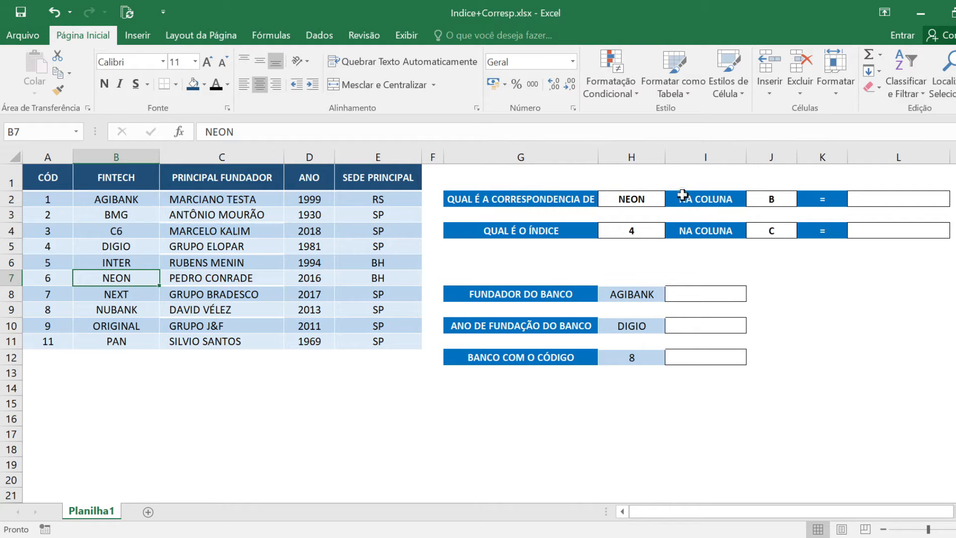
Enter =CORRESP(H2;B2:B11;0) in L2 to find the position of NEON in the FINTECH column.
{"action": "left_click", "coordinate": [877, 195]}
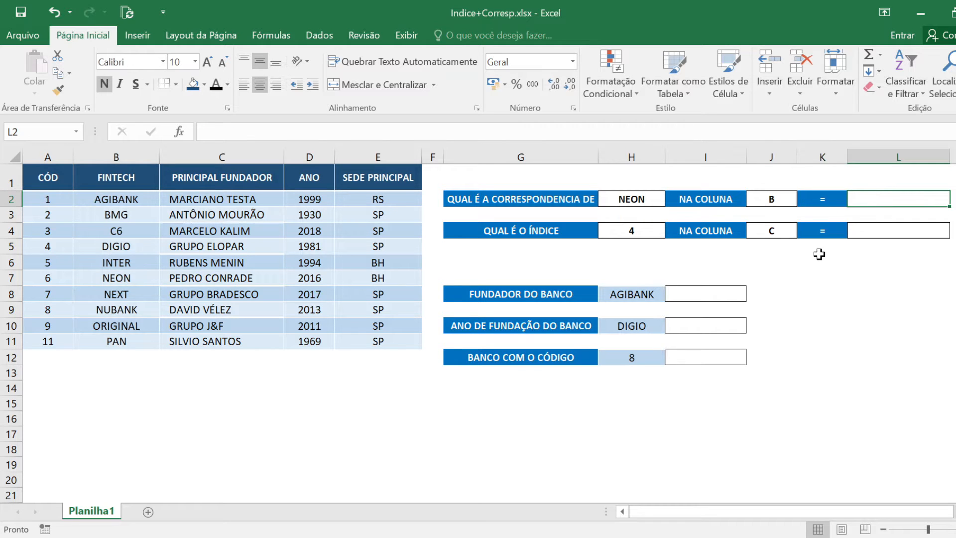
{"action": "type", "text": "=CORR"}
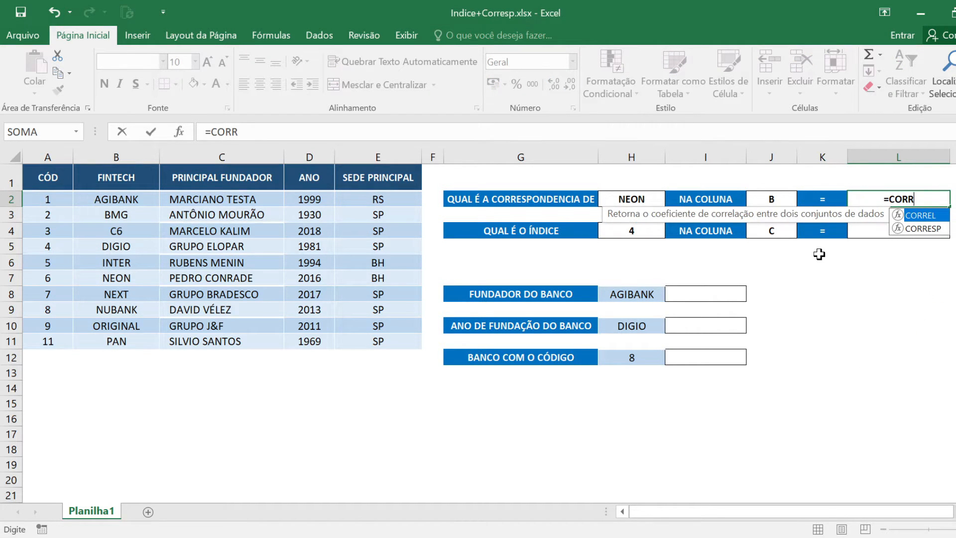
{"action": "key", "text": "Down"}
{"action": "key", "text": "Tab"}
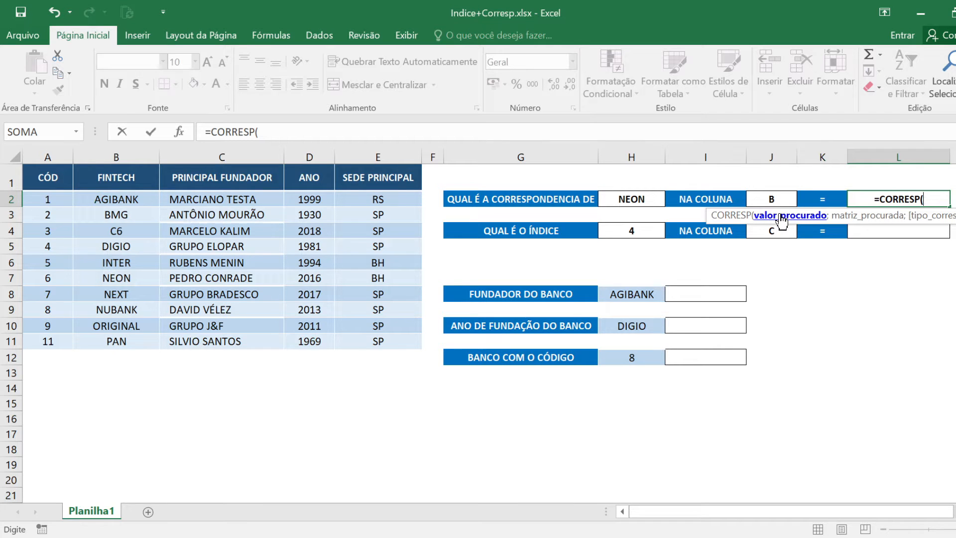
{"action": "left_click", "coordinate": [628, 198]}
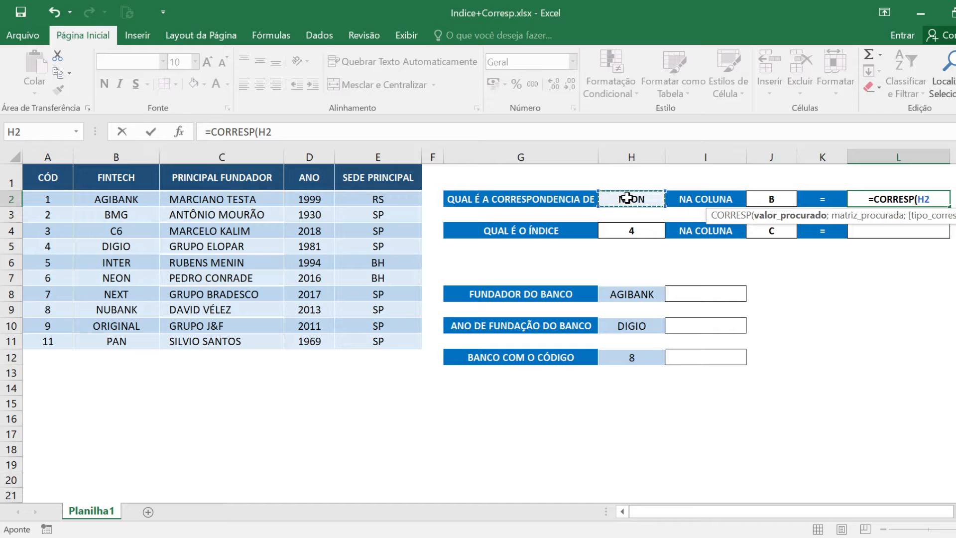
{"action": "type", "text": ";"}
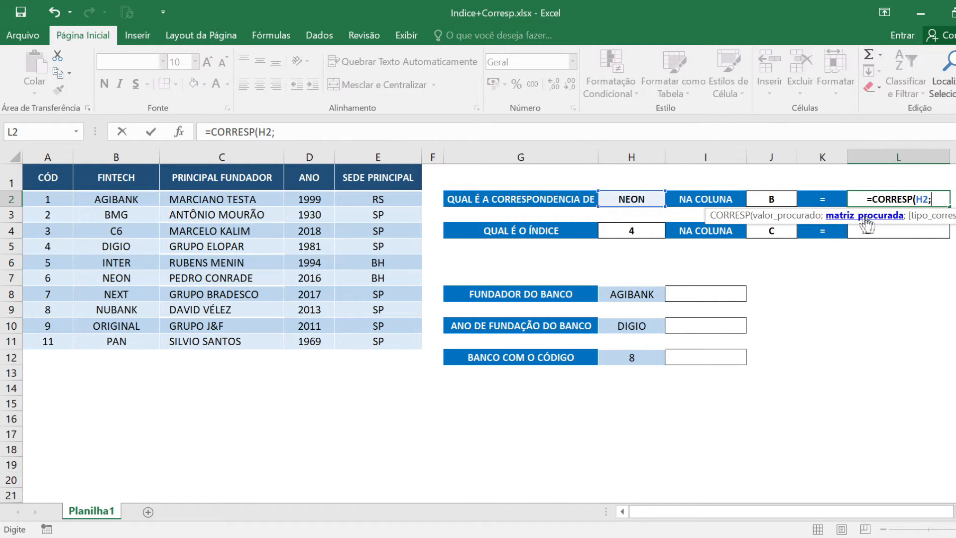
{"action": "left_click_drag", "start_coordinate": [117, 200], "coordinate": [123, 340]}
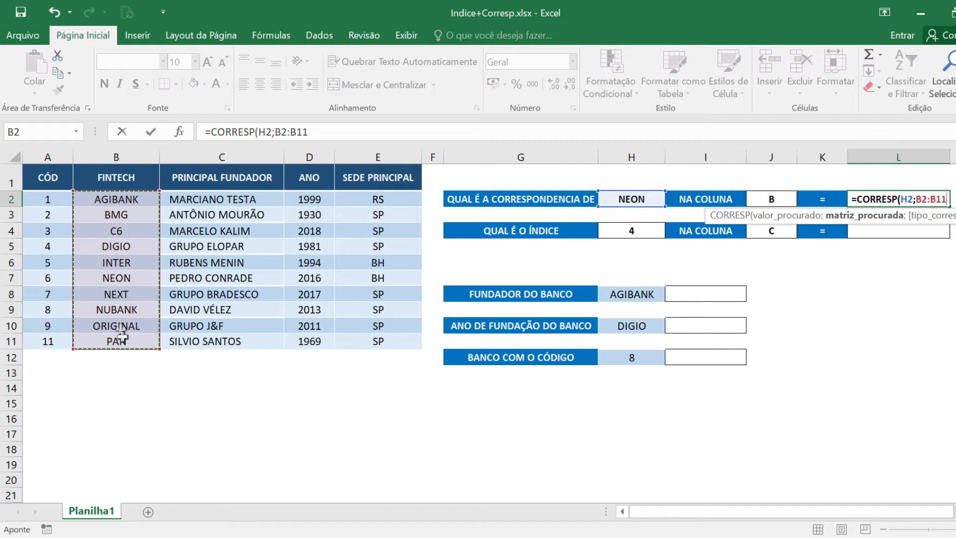
{"action": "type", "text": ";"}
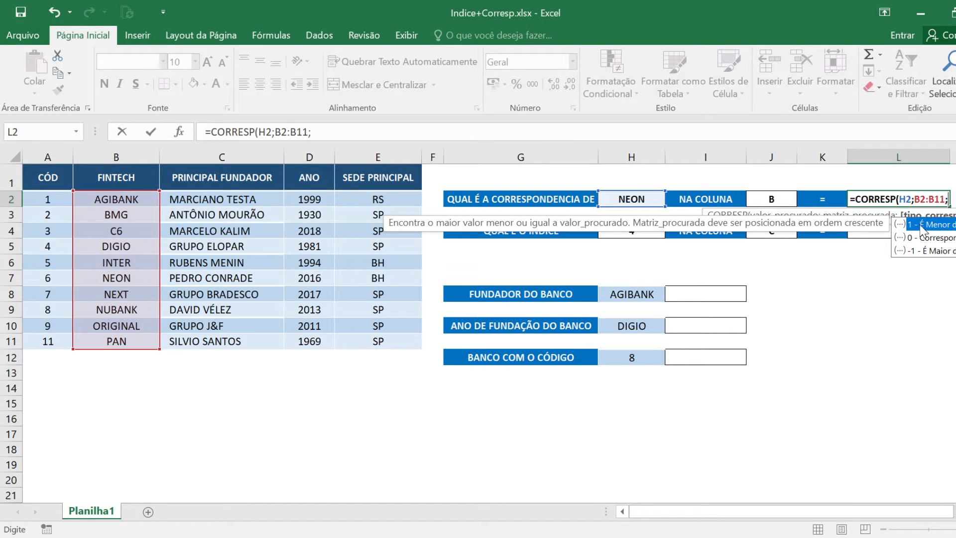
{"action": "type", "text": "0"}
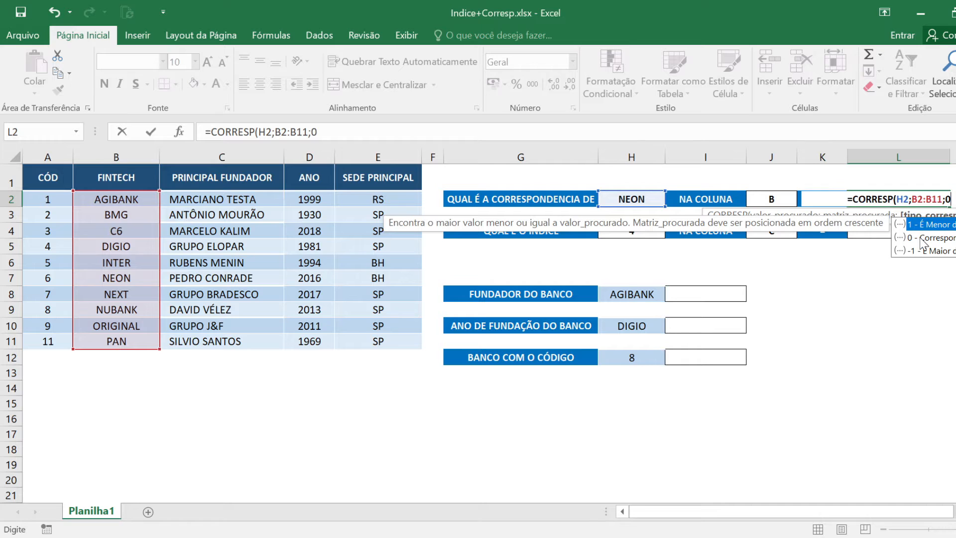
{"action": "type", "text": ")"}
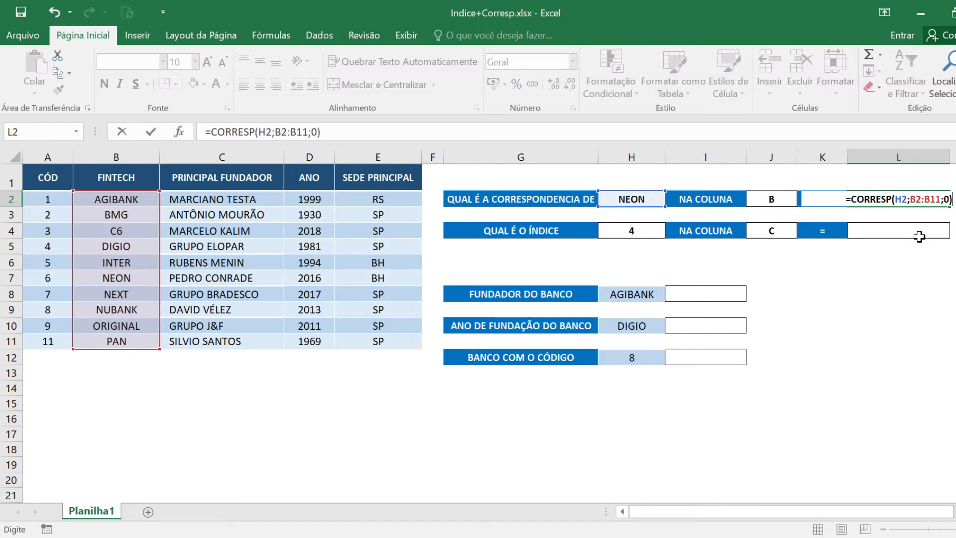
{"action": "key", "text": "Return"}
{"action": "left_click", "coordinate": [887, 196]}
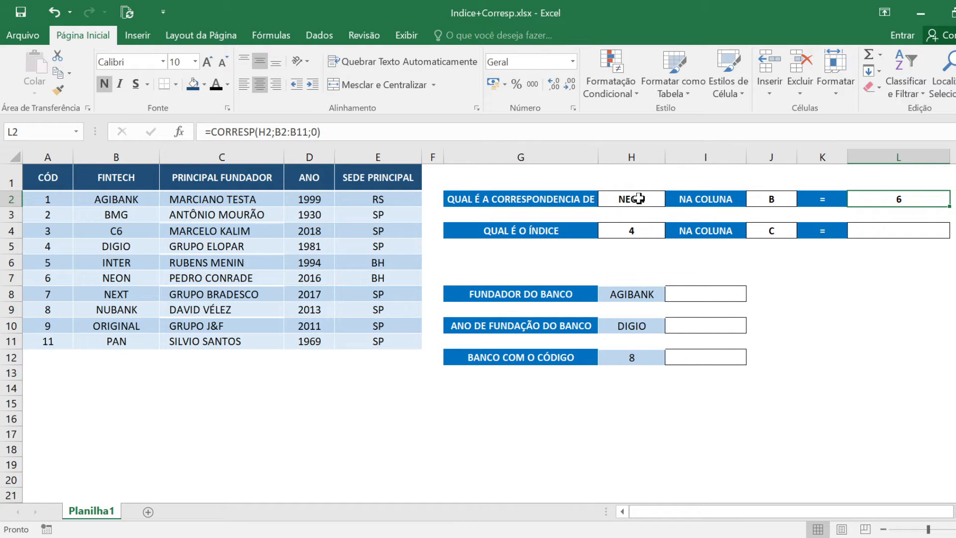
Compare the search term in H2 with B7, and shorten the fintech name in B7 to NEO.
{"action": "left_click", "coordinate": [119, 277]}
{"action": "left_click", "coordinate": [646, 199]}
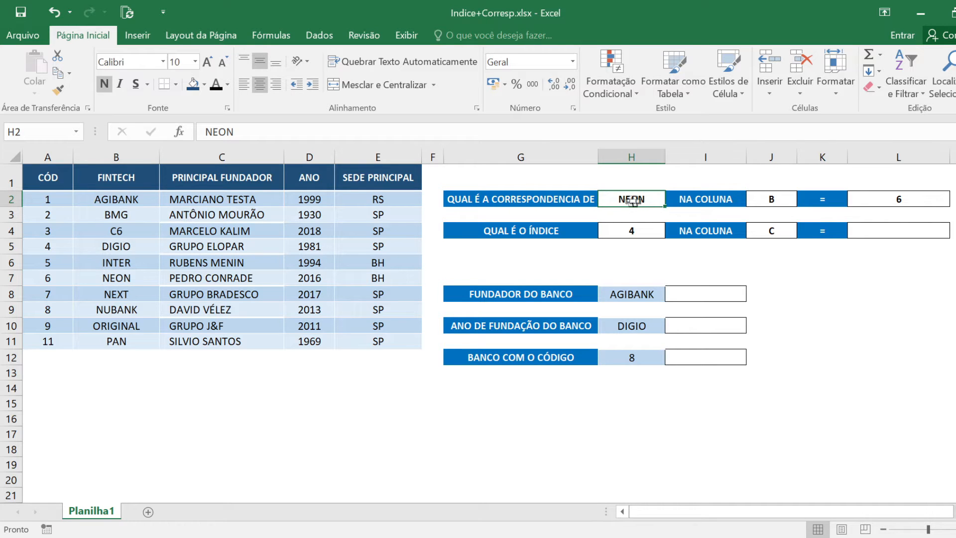
{"action": "left_click", "coordinate": [114, 278]}
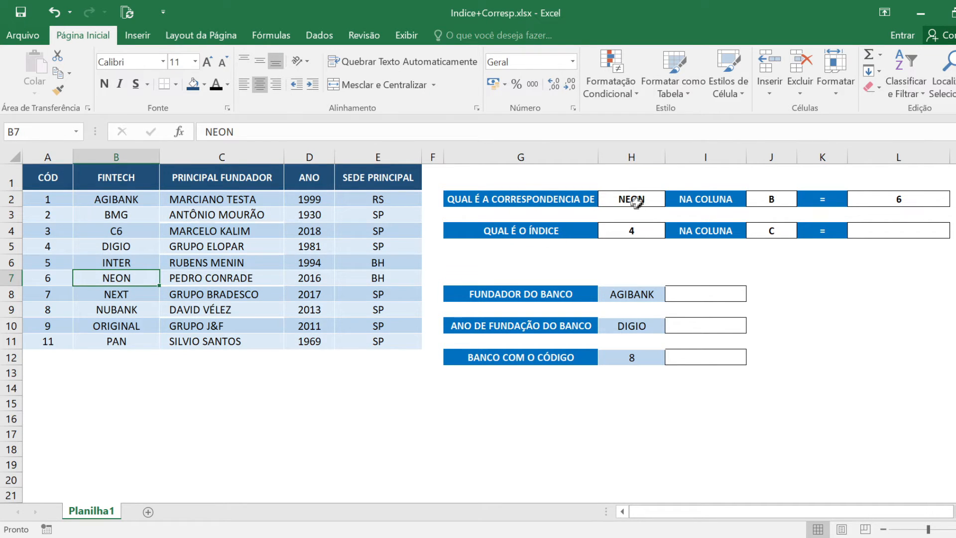
{"action": "double_click", "coordinate": [141, 276]}
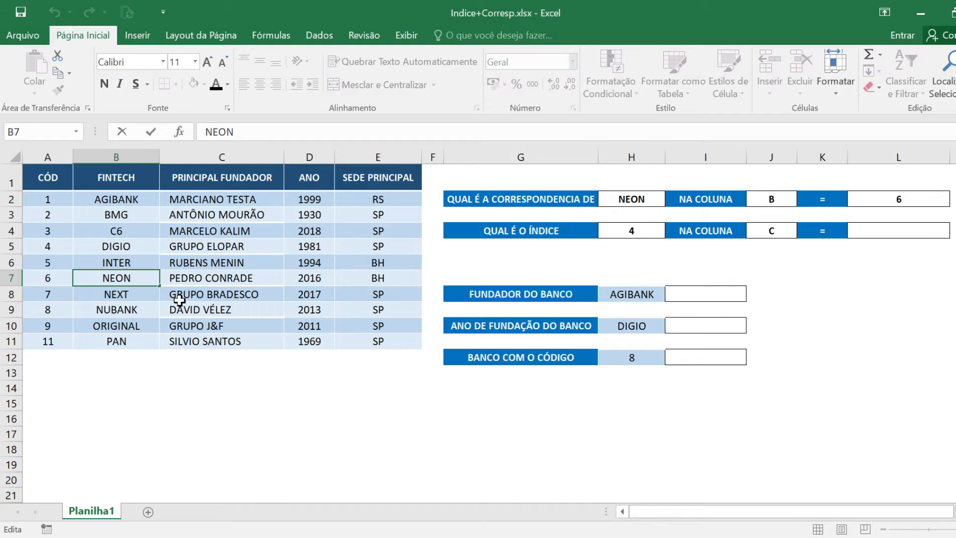
{"action": "key", "text": "BackSpace"}
{"action": "key", "text": "Return"}
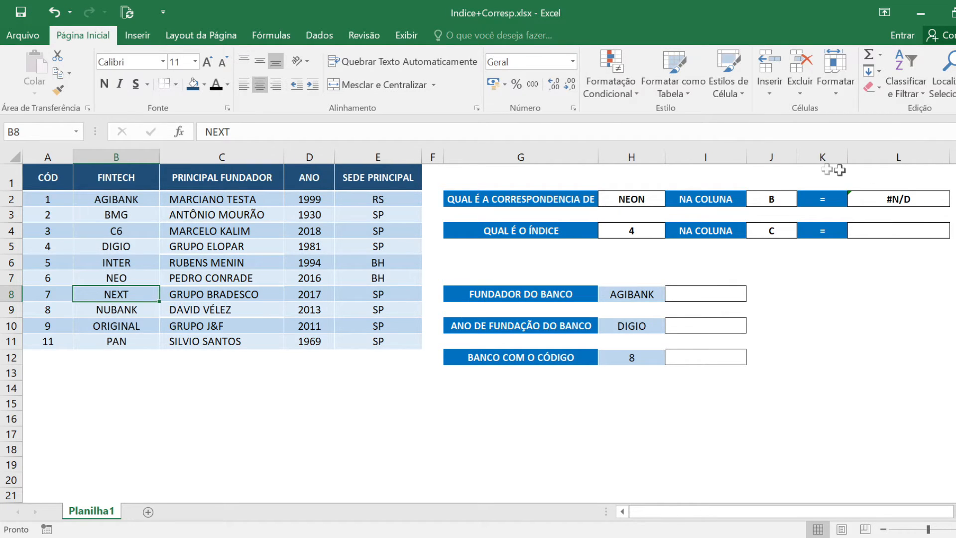
Set the match type of the CORRESP formula in L2 to 1.
{"action": "left_click", "coordinate": [883, 195]}
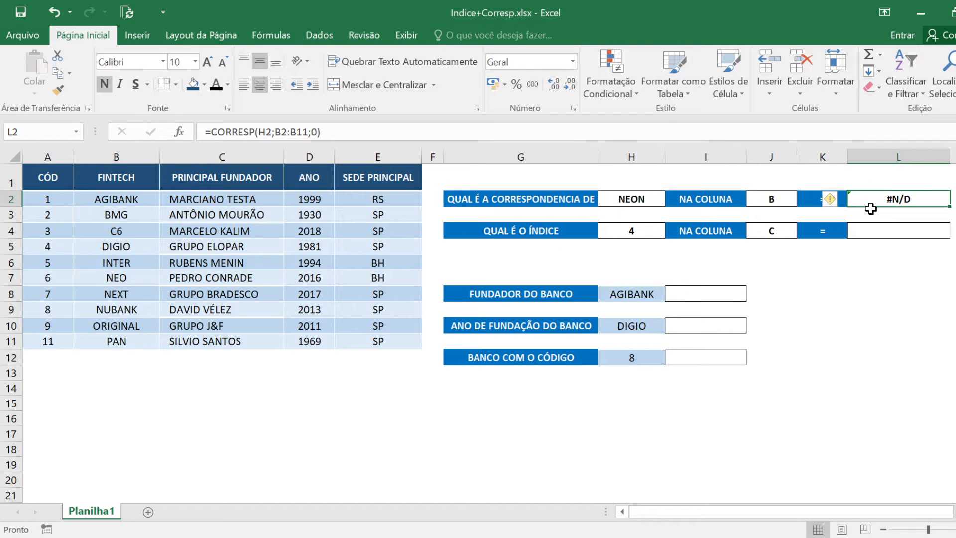
{"action": "double_click", "coordinate": [920, 197]}
{"action": "key", "text": "Escape"}
{"action": "double_click", "coordinate": [917, 199]}
{"action": "left_click", "coordinate": [950, 200]}
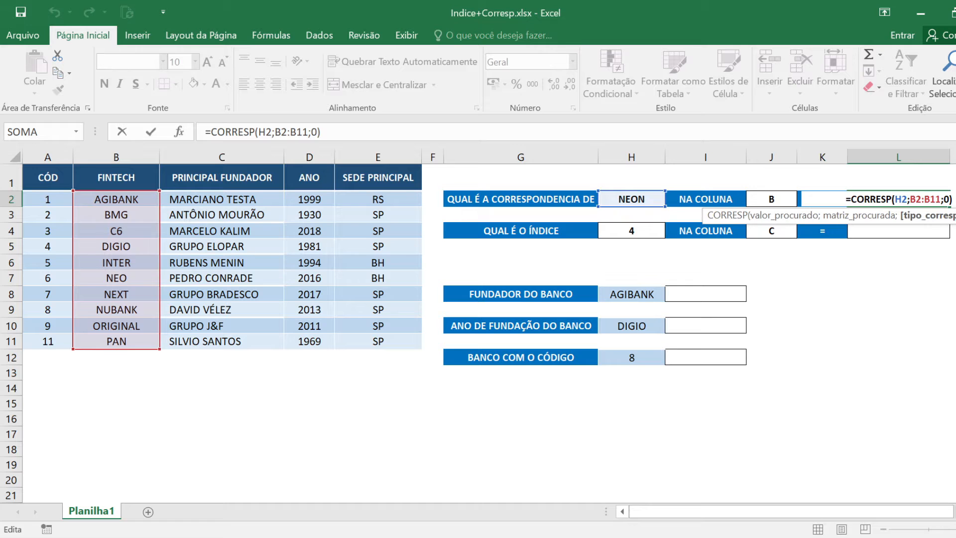
{"action": "key", "text": "Return"}
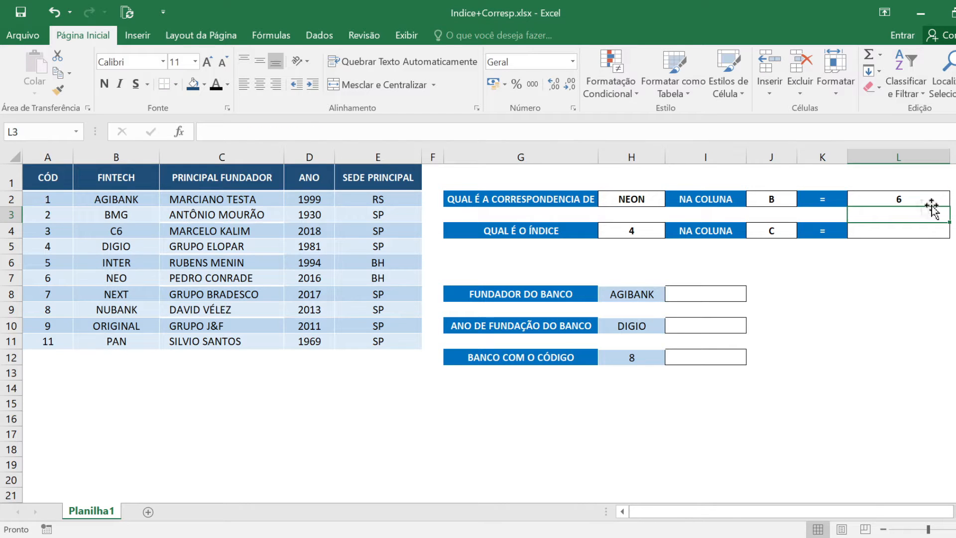
Set the match type of the CORRESP formula in L2 back to 0 for an exact match.
{"action": "left_click", "coordinate": [910, 200]}
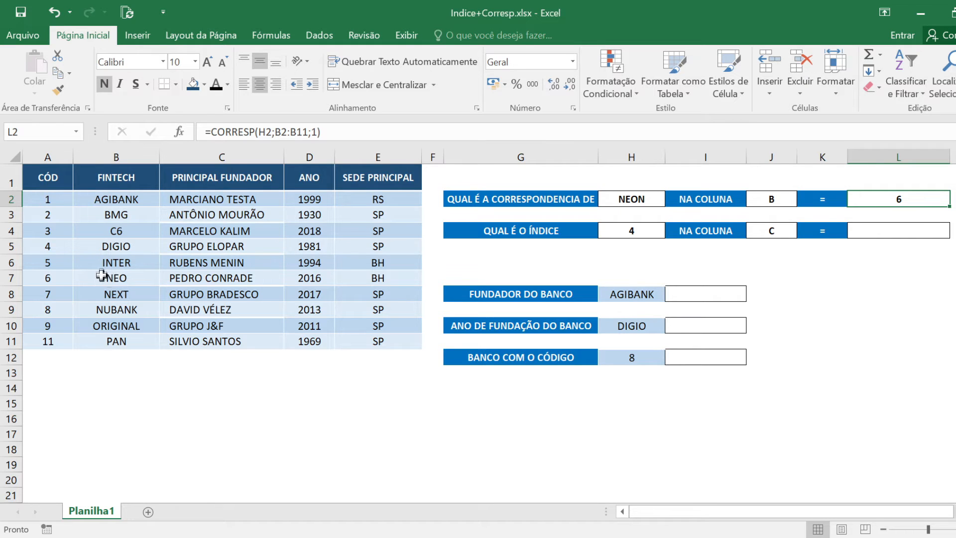
{"action": "double_click", "coordinate": [916, 198]}
{"action": "left_click", "coordinate": [949, 200]}
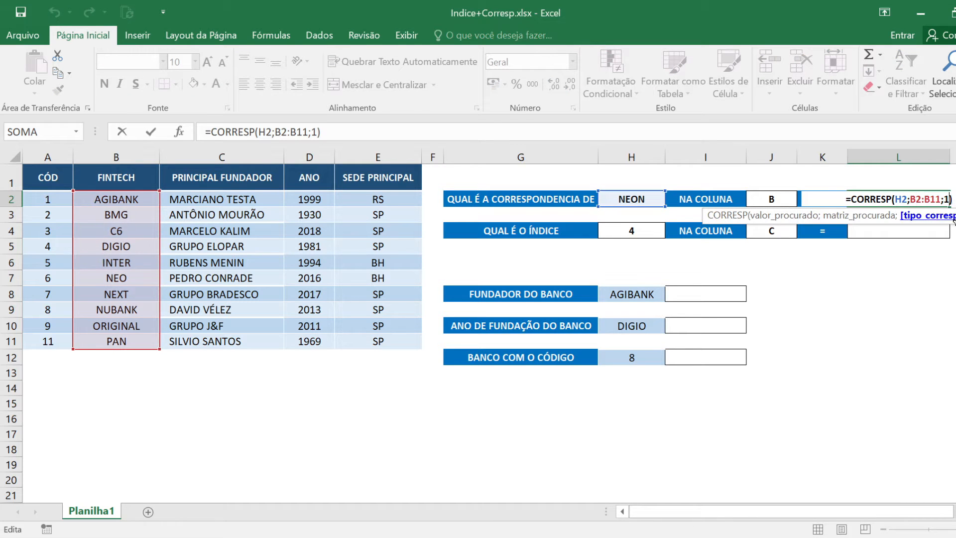
{"action": "key", "text": "BackSpace"}
{"action": "type", "text": "0"}
{"action": "key", "text": "Return"}
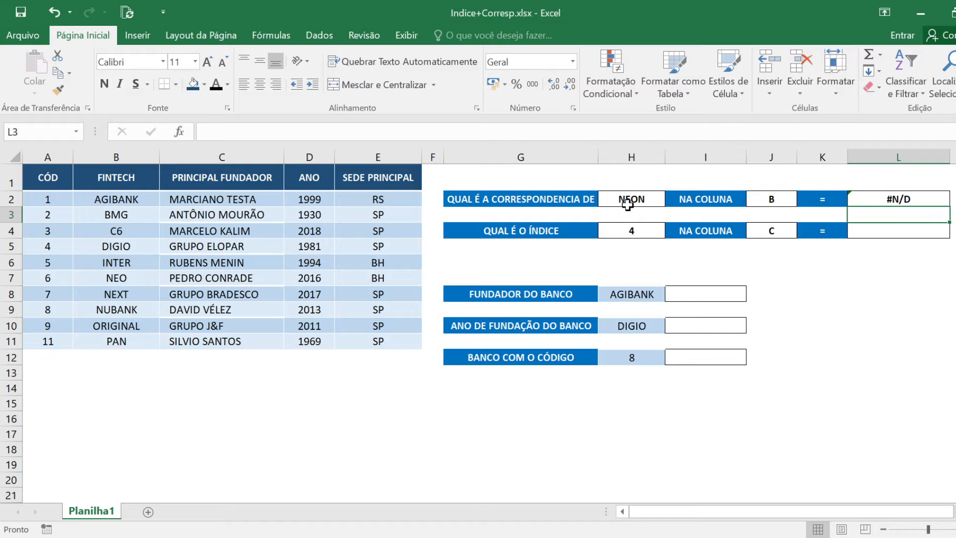
Restore the fintech name in B7 to NEON.
{"action": "double_click", "coordinate": [128, 279]}
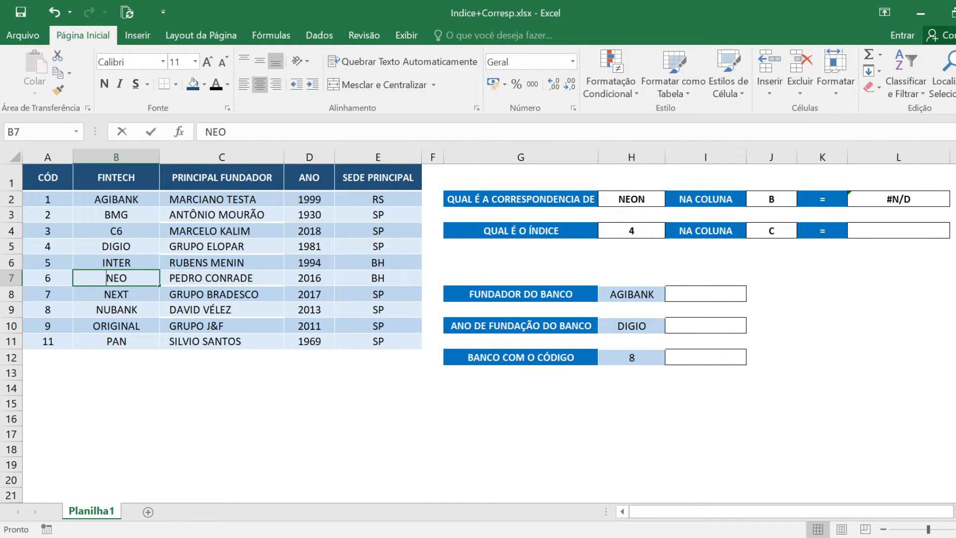
{"action": "type", "text": "N"}
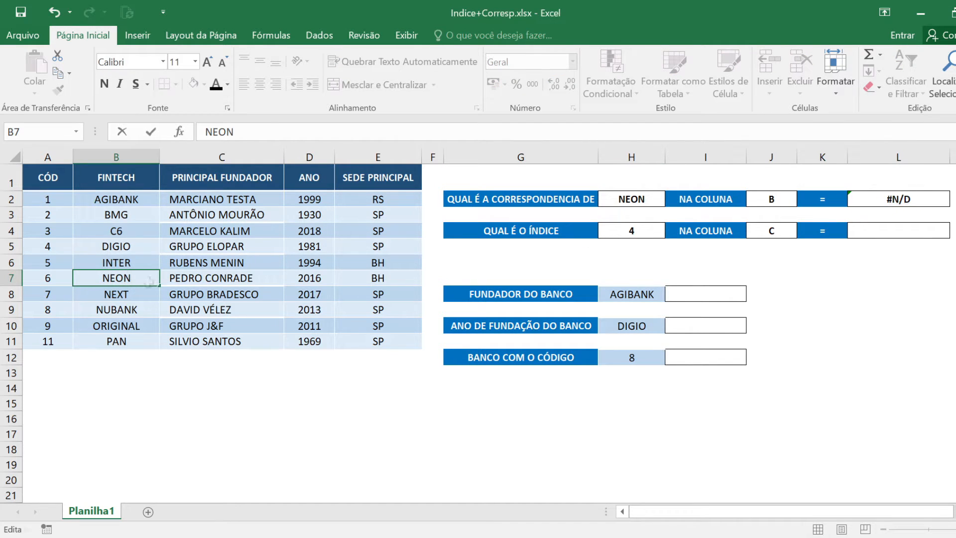
{"action": "key", "text": "Return"}
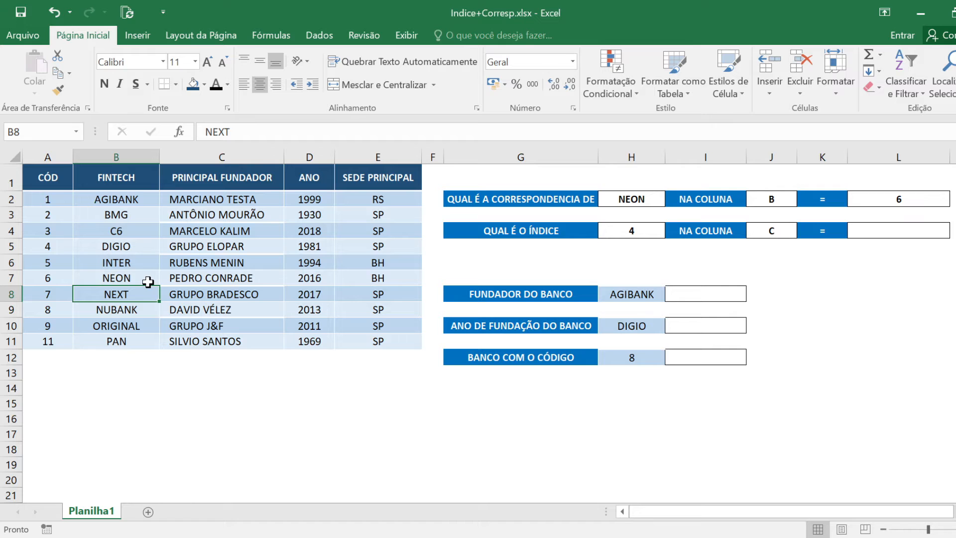
Review the lookup value and match type arguments of the CORRESP formula in L2, leaving the formula as it is.
{"action": "double_click", "coordinate": [902, 198]}
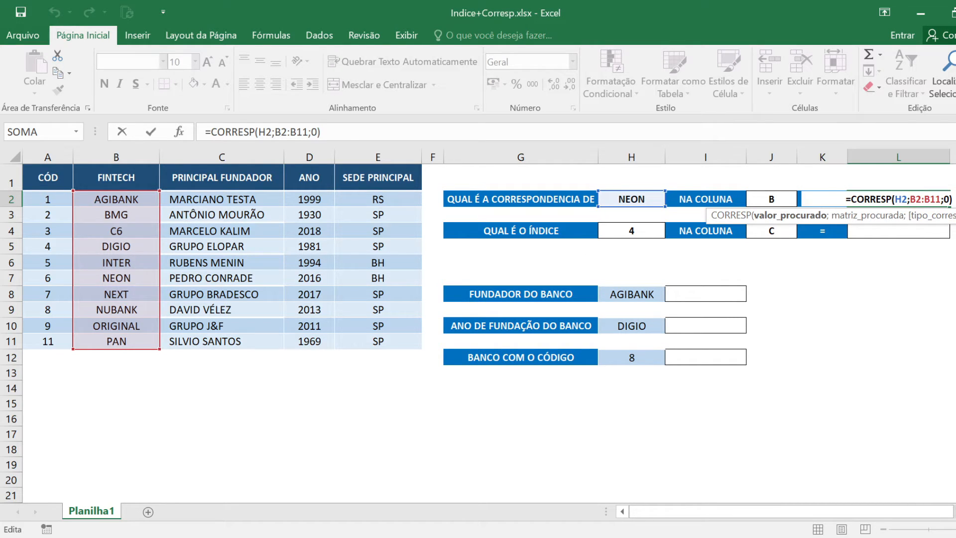
{"action": "left_click", "coordinate": [944, 199]}
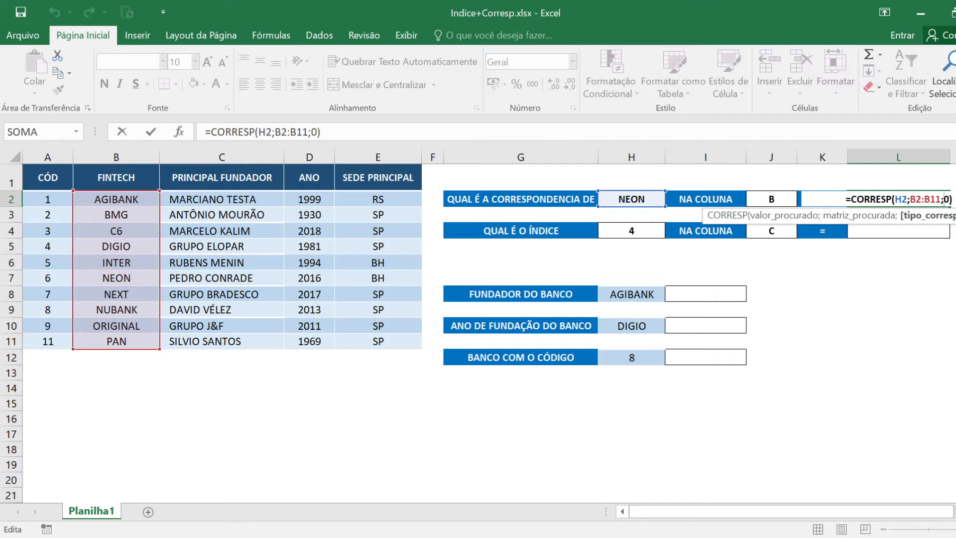
{"action": "key", "text": "ctrl+Return"}
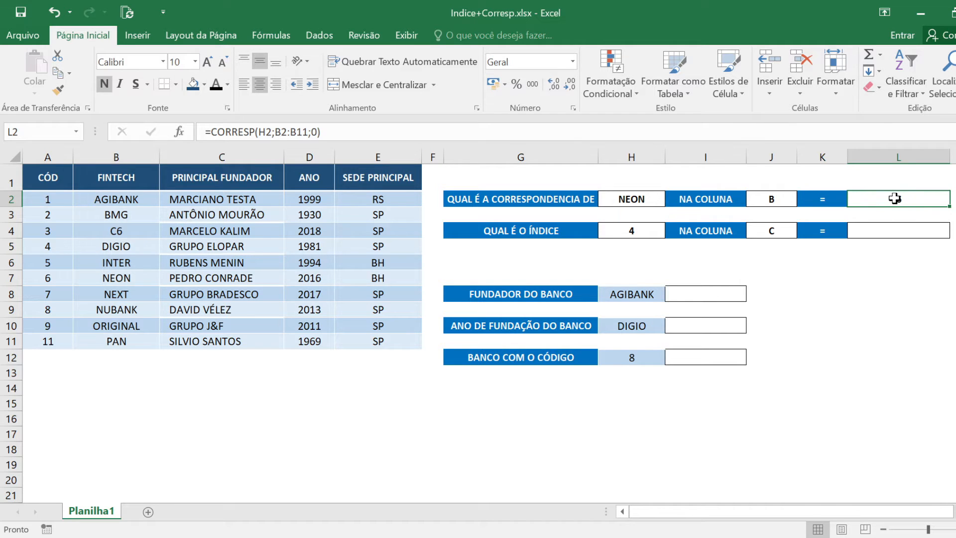
Start an ÍNDICE formula in L4 with the founder range C2:C11 as its array.
{"action": "left_click", "coordinate": [884, 230]}
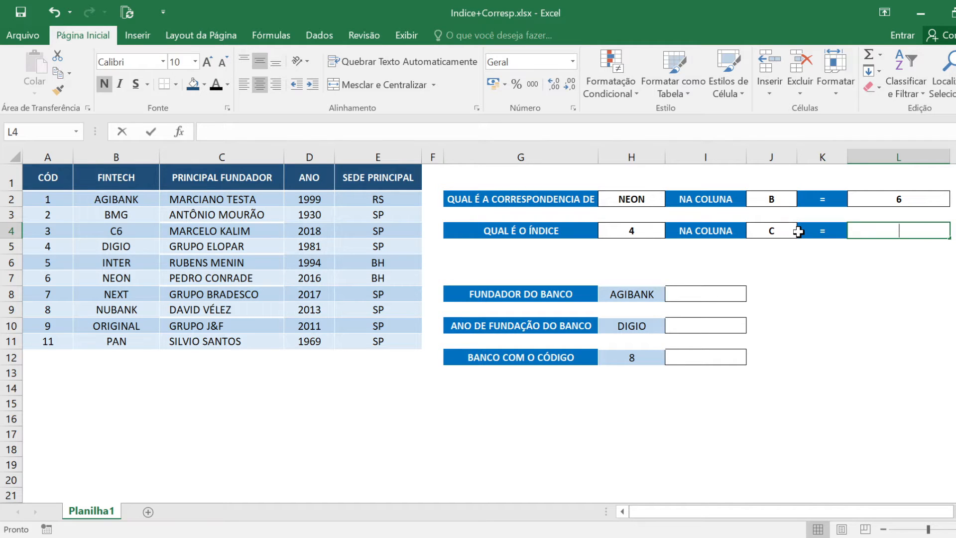
{"action": "type", "text": "=ÍNID"}
{"action": "key", "text": "BackSpace"}
{"action": "key", "text": "BackSpace"}
{"action": "key", "text": "Tab"}
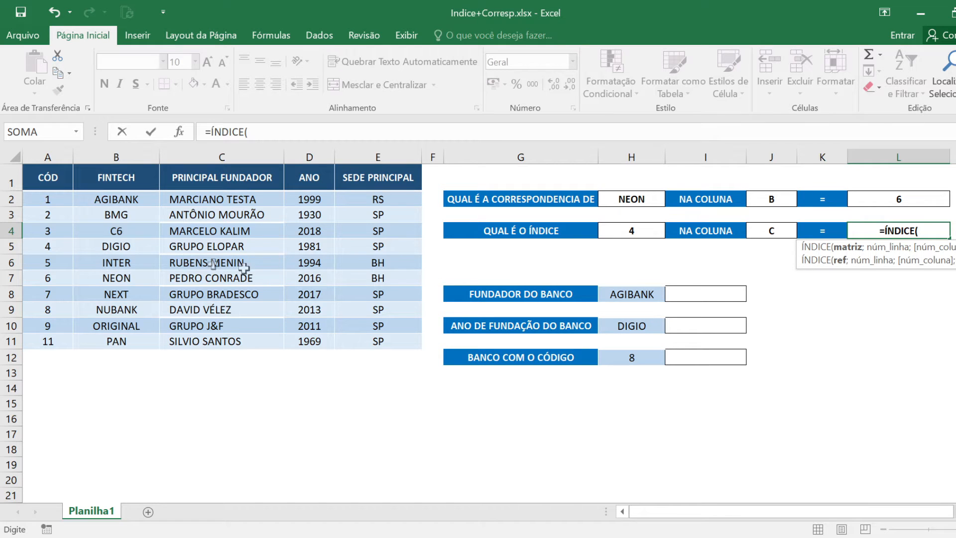
{"action": "left_click_drag", "start_coordinate": [202, 199], "coordinate": [218, 337]}
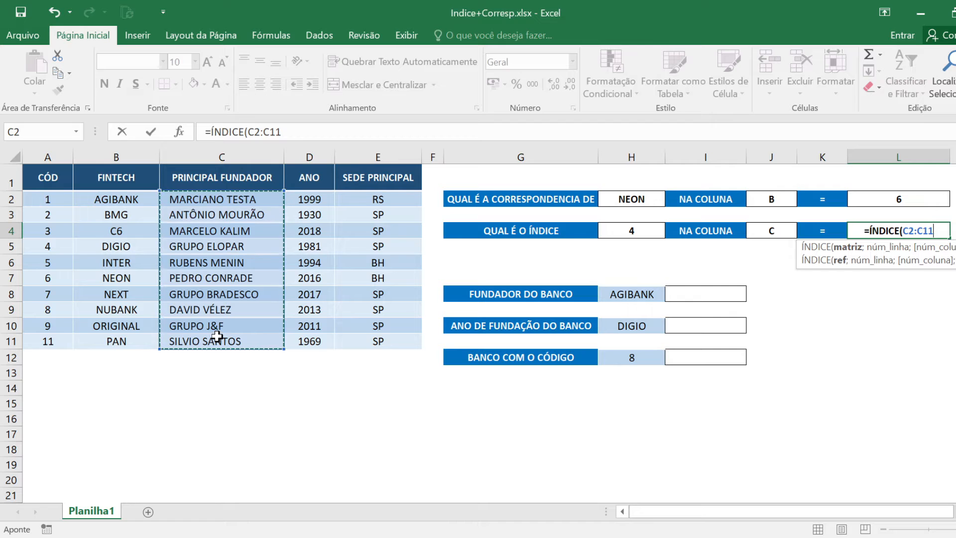
{"action": "type", "text": ";"}
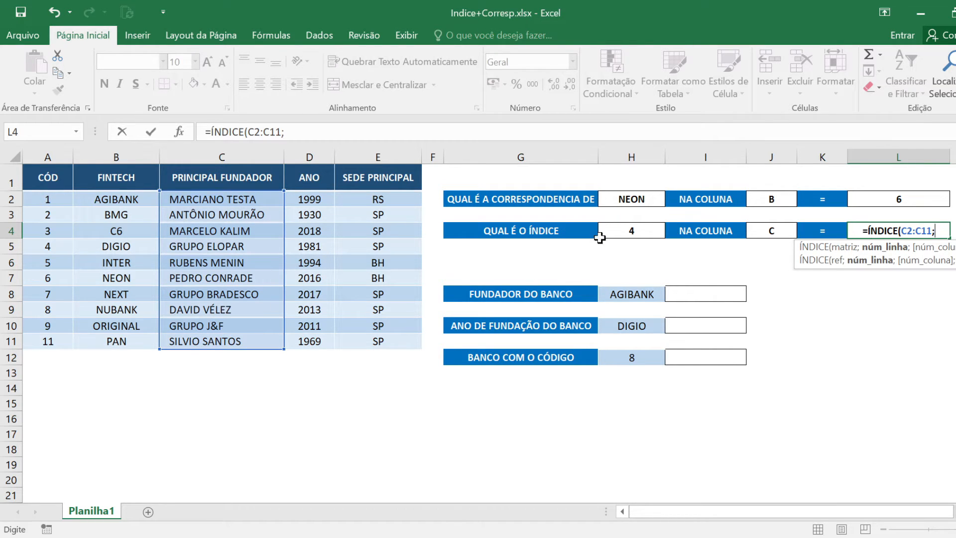
Complete the ÍNDICE formula in L4 with cell H4 as the row number.
{"action": "left_click", "coordinate": [631, 228]}
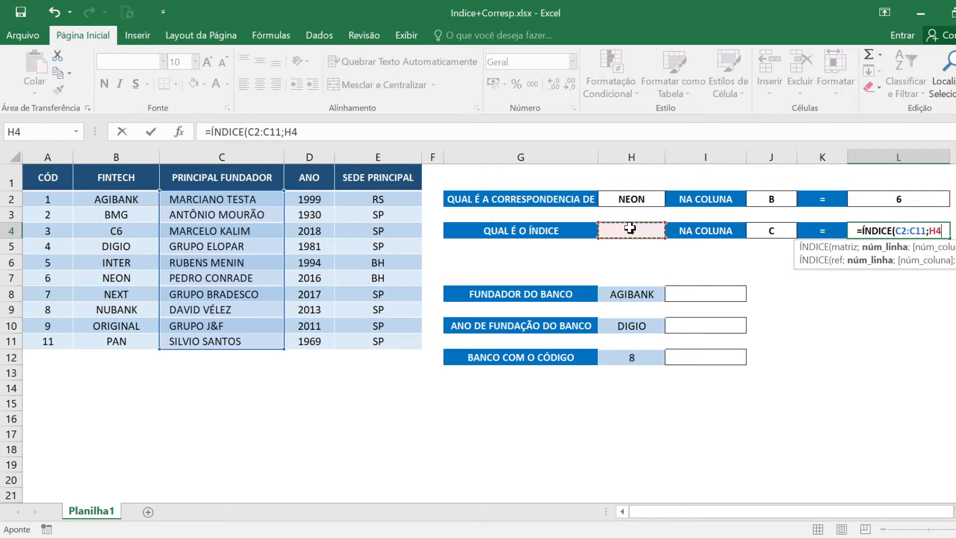
{"action": "key", "text": "BackSpace"}
{"action": "key", "text": "BackSpace"}
{"action": "type", "text": "4"}
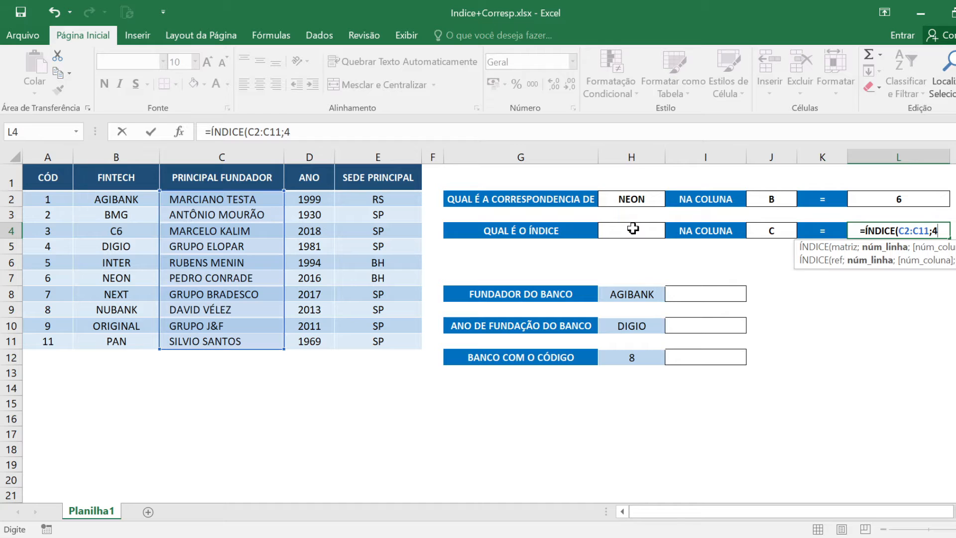
{"action": "key", "text": "BackSpace"}
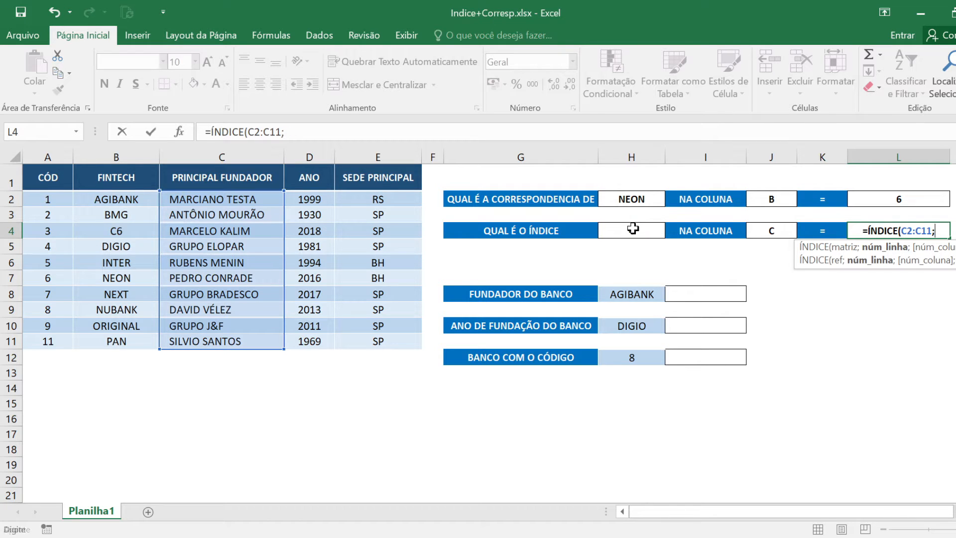
{"action": "left_click", "coordinate": [633, 228]}
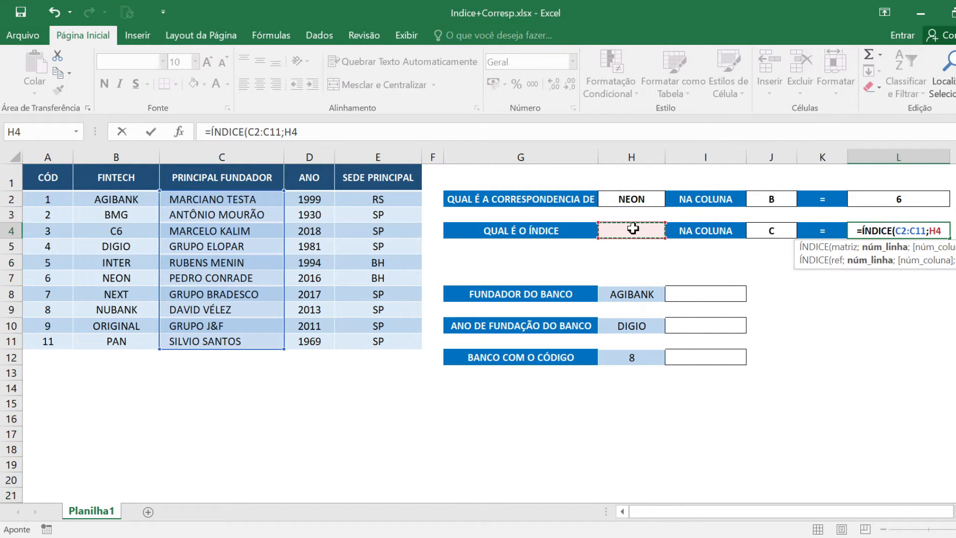
{"action": "type", "text": ")"}
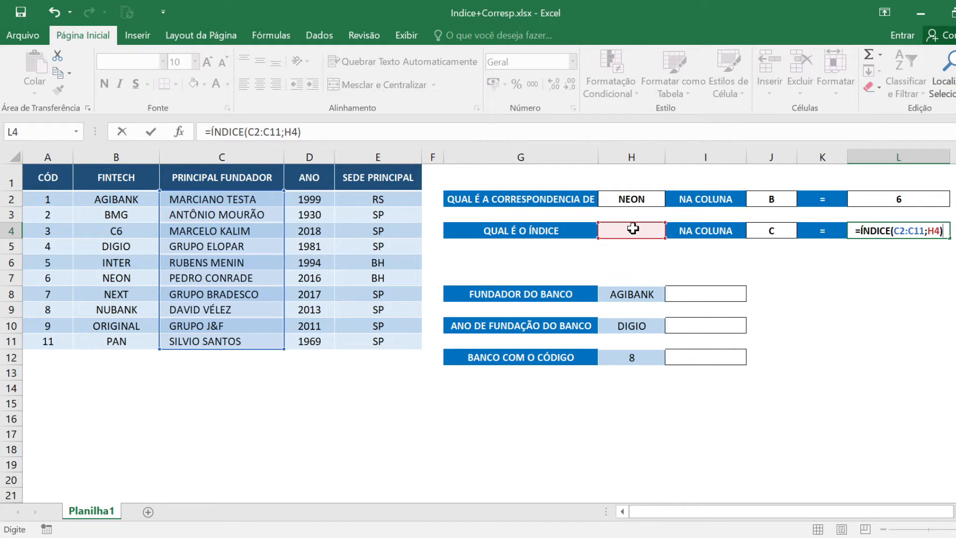
{"action": "key", "text": "BackSpace"}
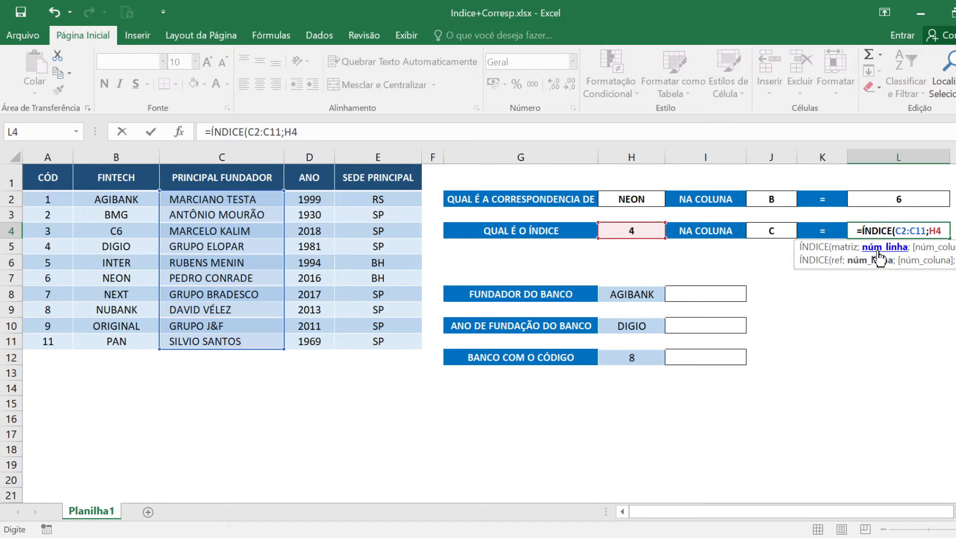
{"action": "type", "text": ")"}
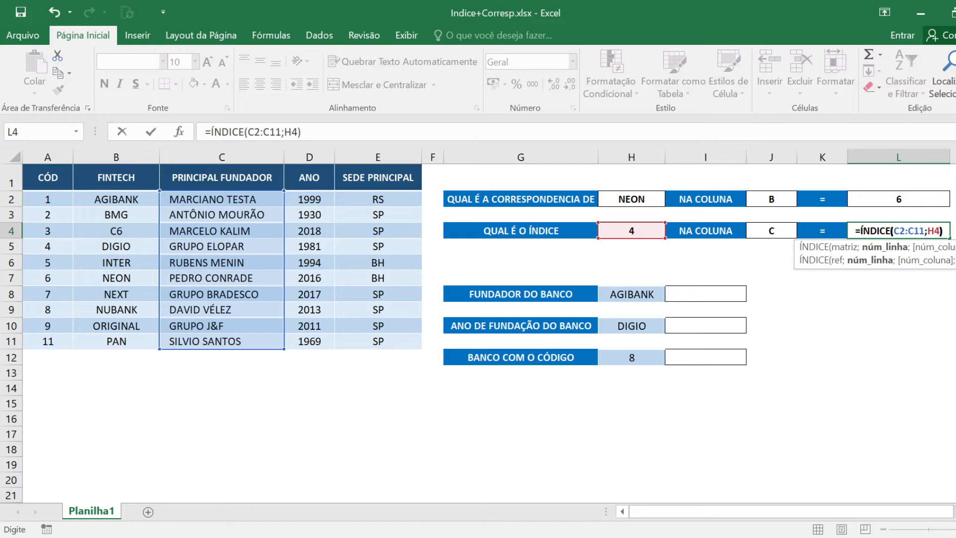
{"action": "key", "text": "Return"}
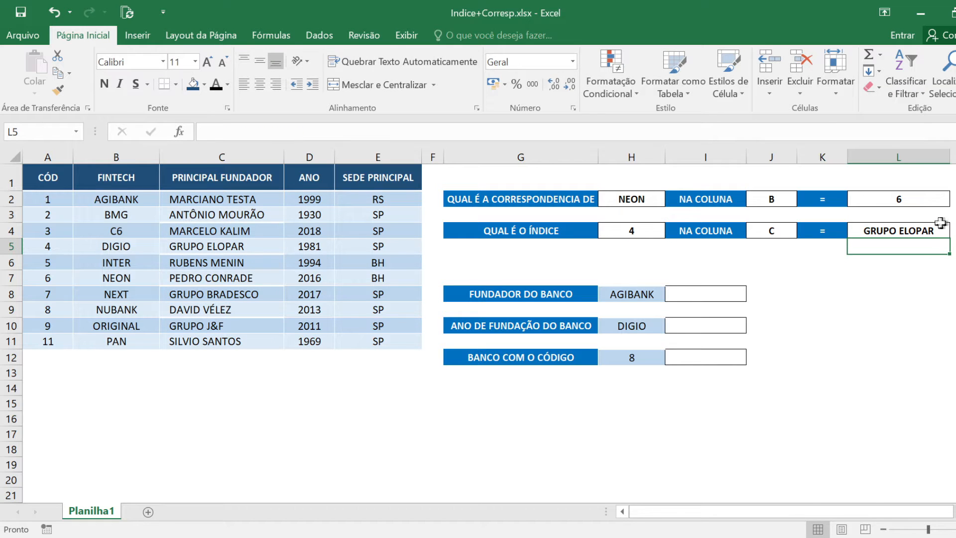
Check the ÍNDICE result in L4 against the founder cells C2 to C5 and compare it with the CORRESP formula in L2.
{"action": "left_click", "coordinate": [942, 224]}
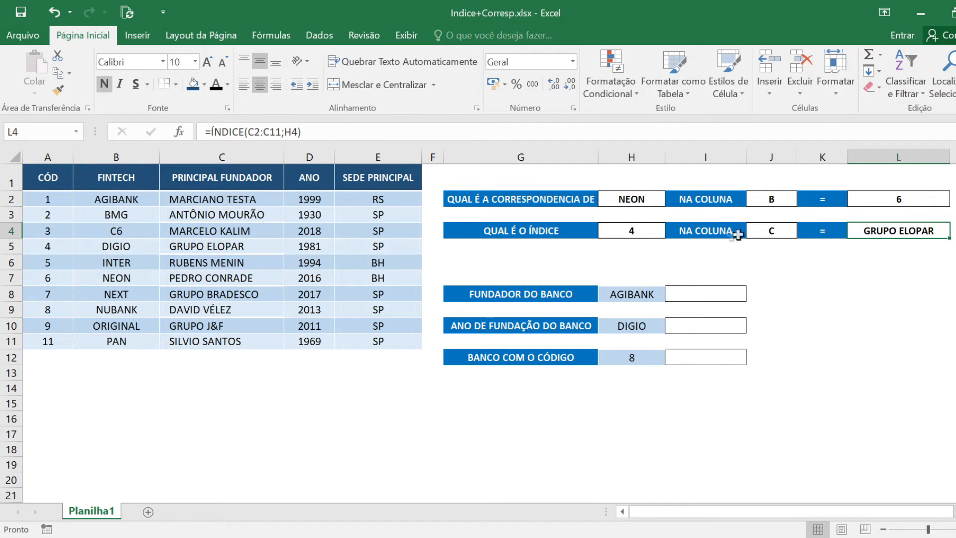
{"action": "left_click", "coordinate": [237, 199]}
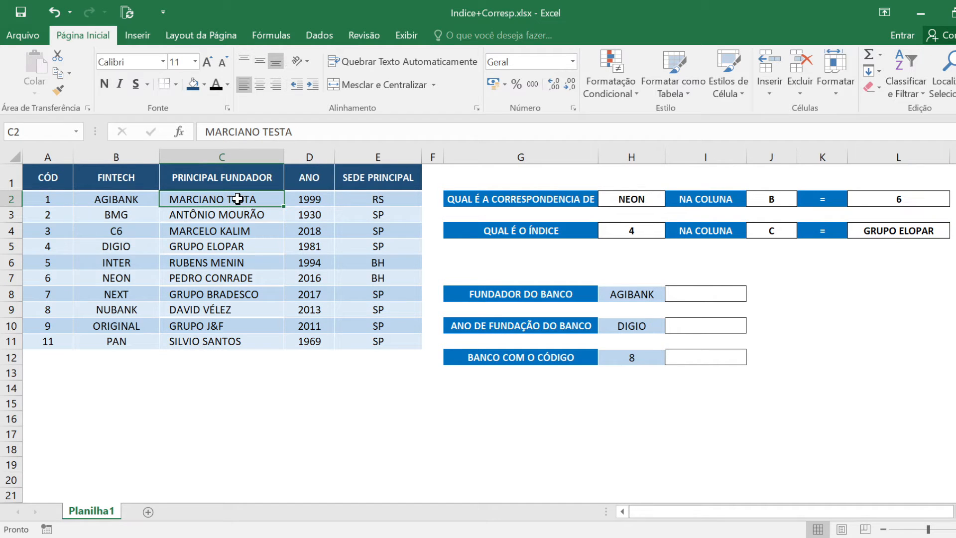
{"action": "left_click", "coordinate": [240, 215]}
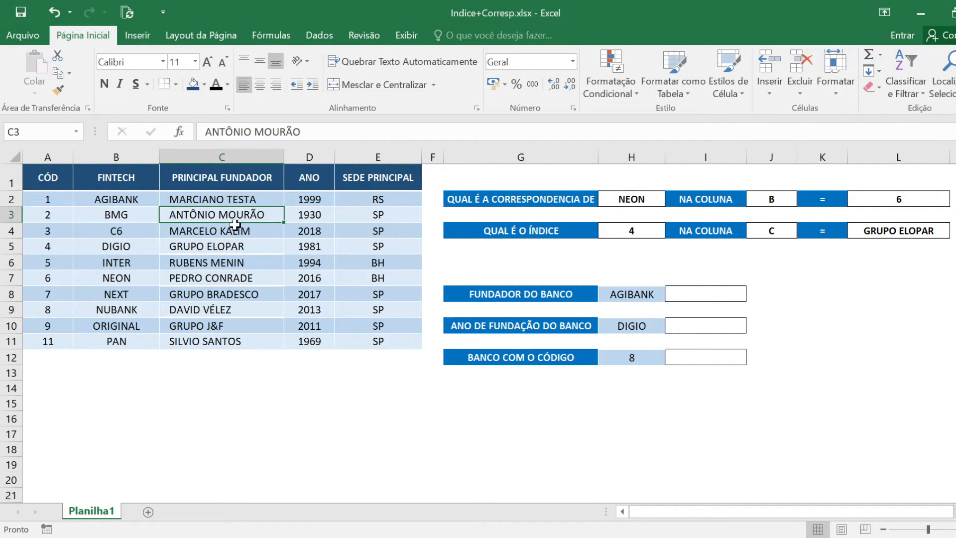
{"action": "left_click", "coordinate": [232, 232]}
{"action": "left_click", "coordinate": [232, 246]}
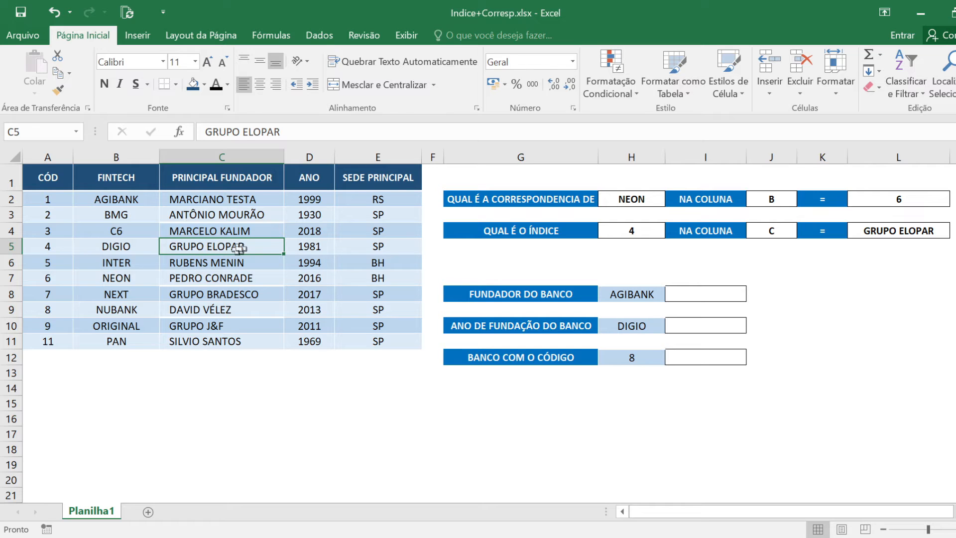
{"action": "left_click", "coordinate": [896, 232]}
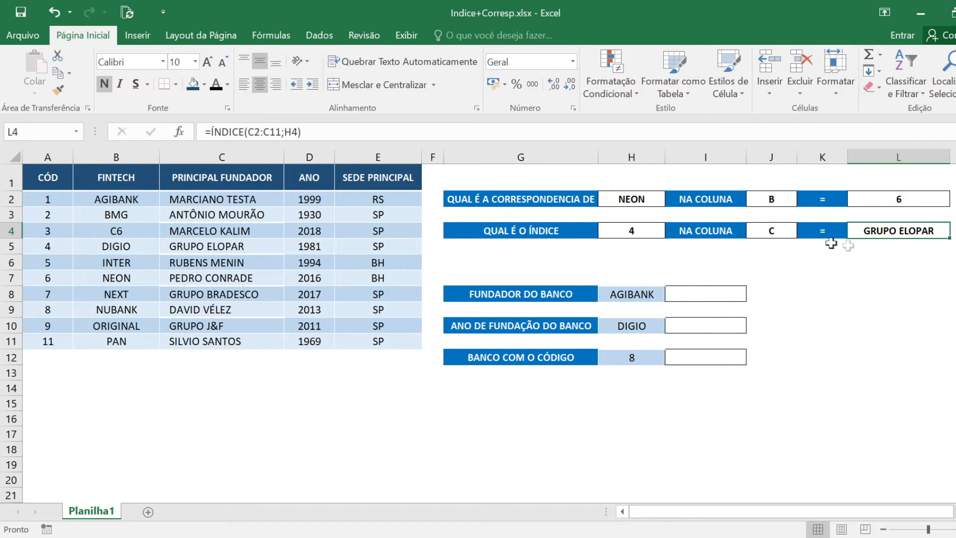
{"action": "left_click", "coordinate": [890, 198]}
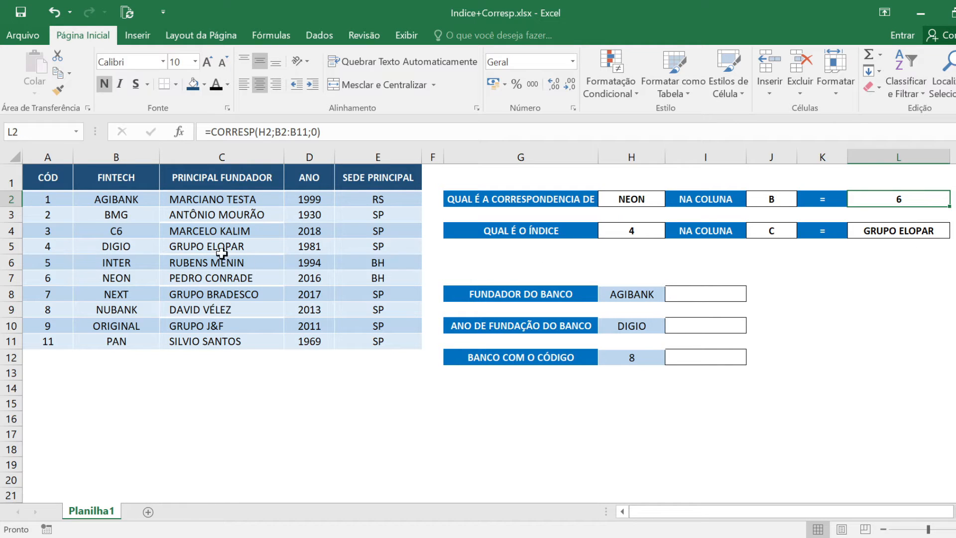
Start an ÍNDICE formula in I8 with C2:C11 as the array and a nested CORRESP function as the row number.
{"action": "left_click", "coordinate": [699, 298]}
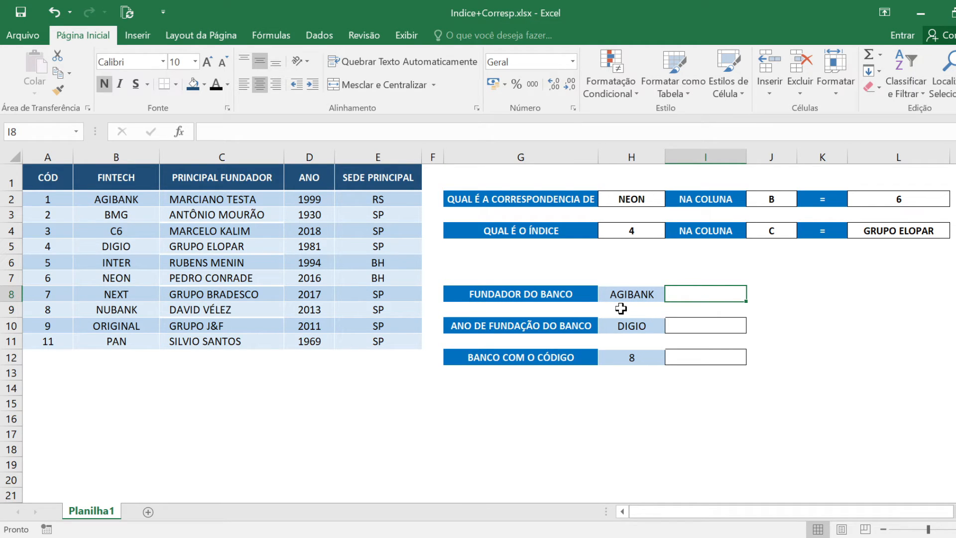
{"action": "type", "text": "=ÍN"}
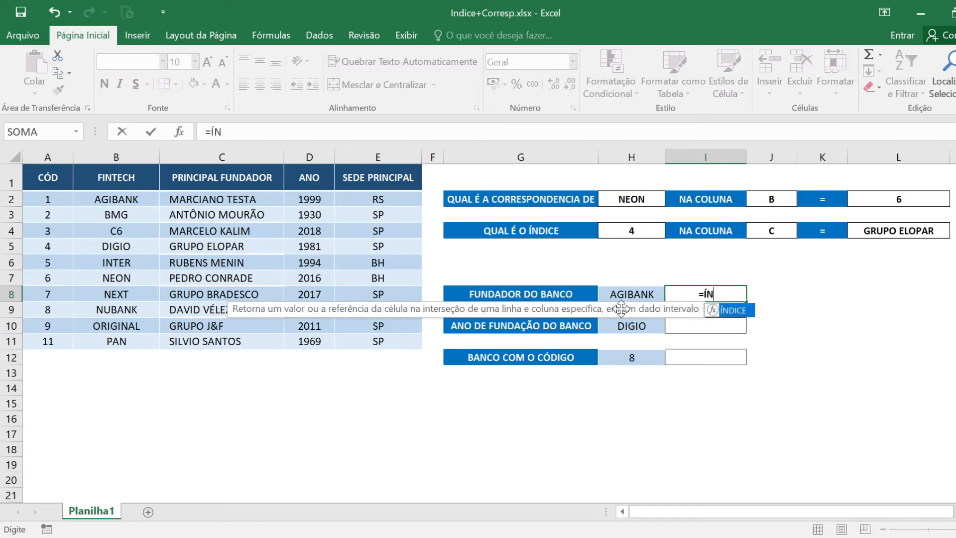
{"action": "type", "text": "IDICE("}
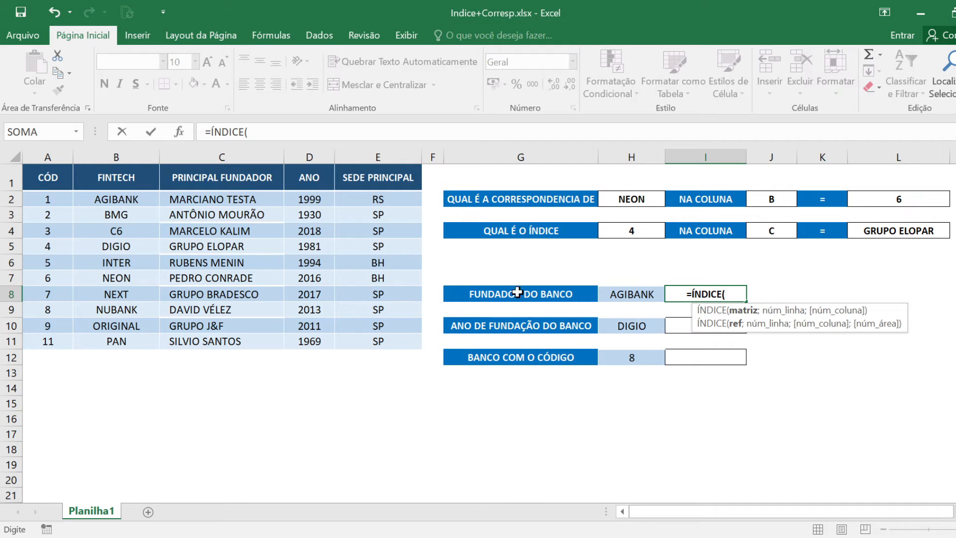
{"action": "left_click_drag", "start_coordinate": [199, 199], "coordinate": [205, 342]}
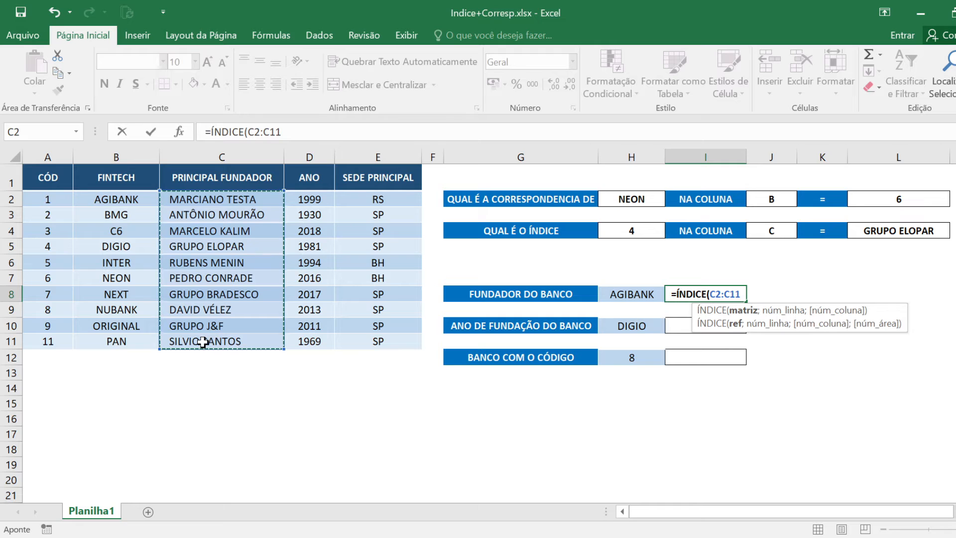
{"action": "type", "text": ";"}
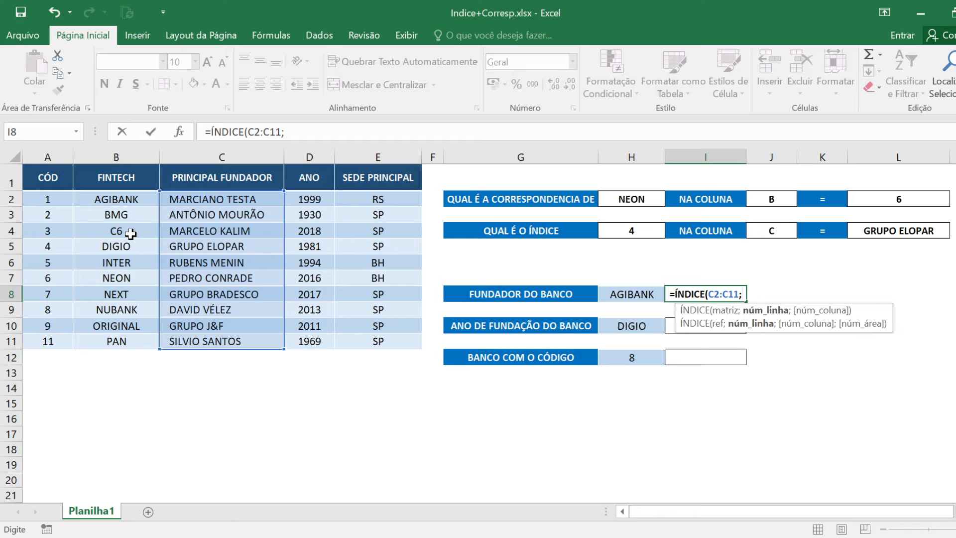
{"action": "type", "text": "CORR"}
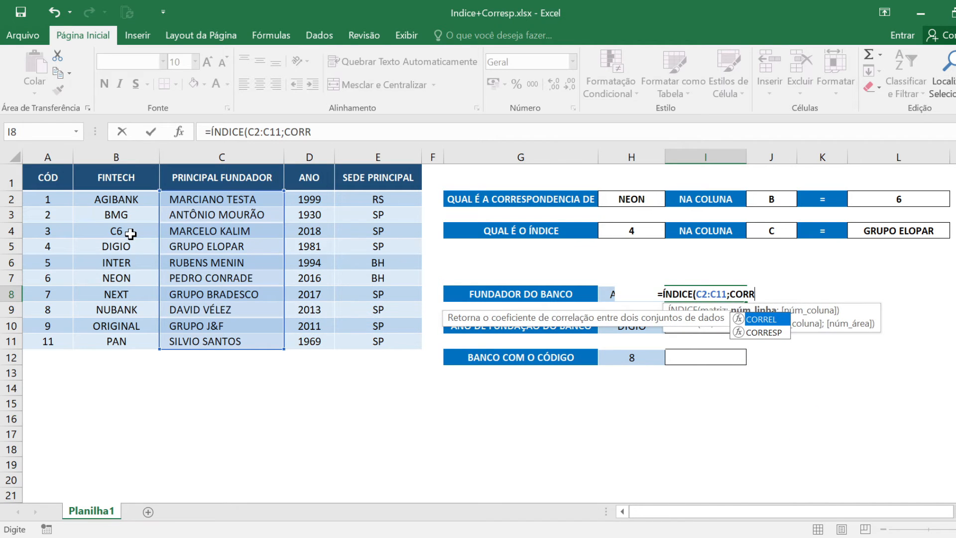
{"action": "key", "text": "Down"}
{"action": "key", "text": "Tab"}
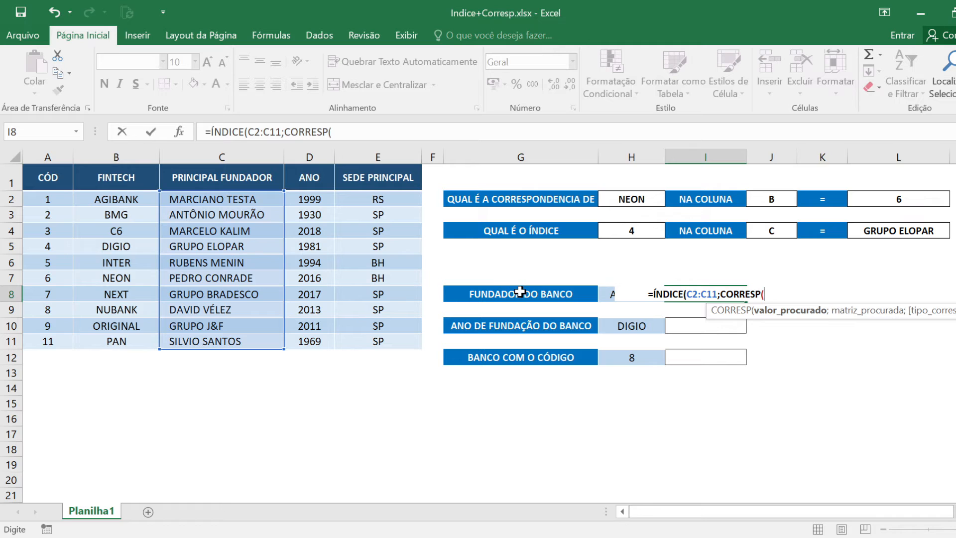
Complete the nested CORRESP in I8 with "AGIBANK" as the lookup value, B2:B11 as the lookup range and match type 0.
{"action": "type", "text": "AGIBANK"}
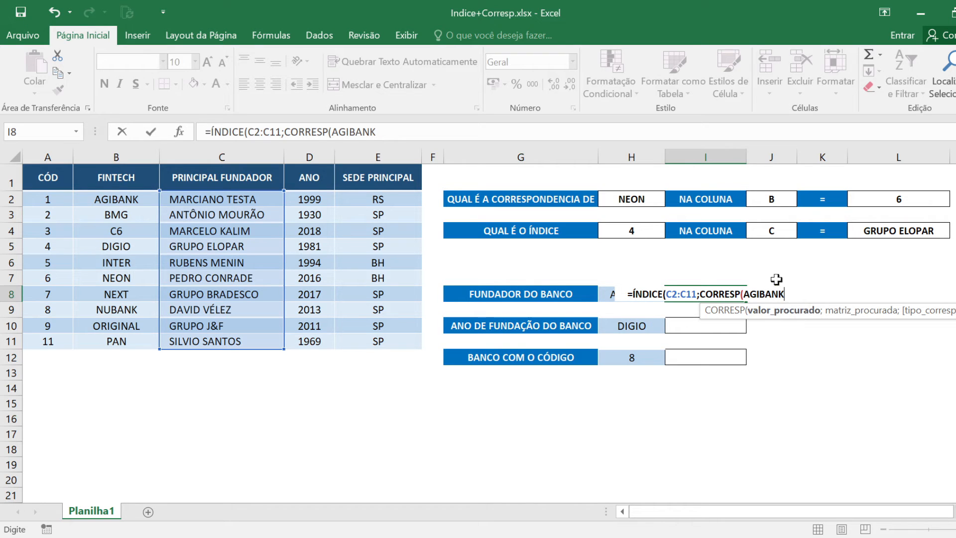
{"action": "type", "text": "\""}
{"action": "type", "text": "\""}
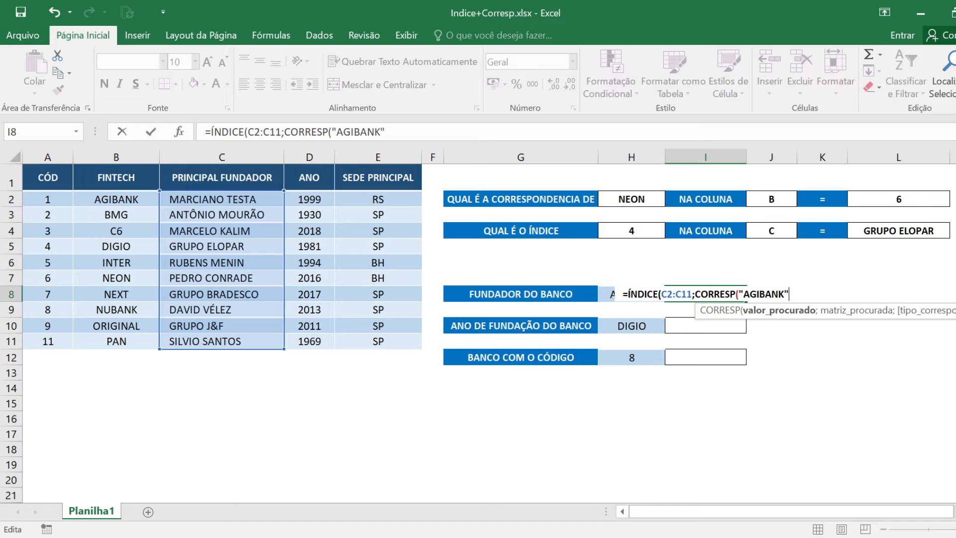
{"action": "type", "text": ";"}
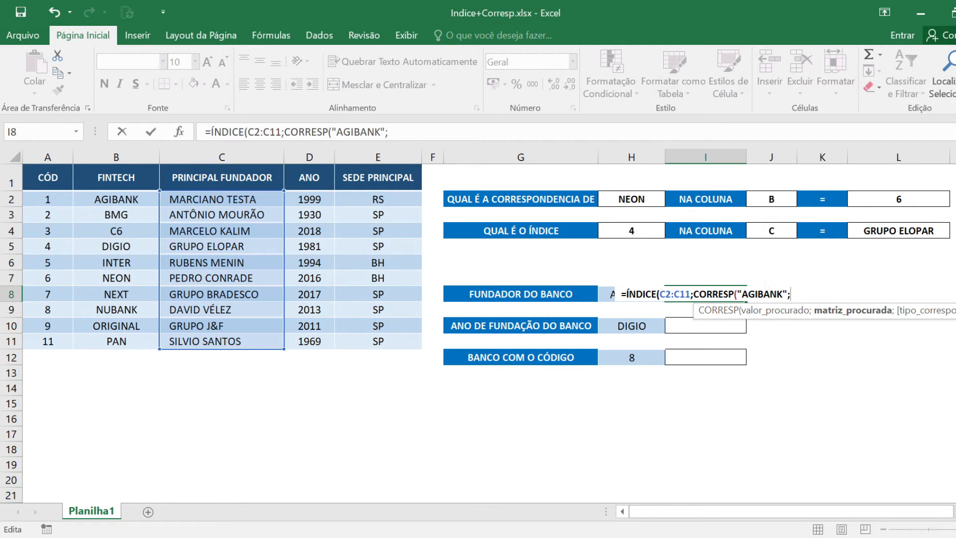
{"action": "left_click_drag", "start_coordinate": [116, 199], "coordinate": [115, 340]}
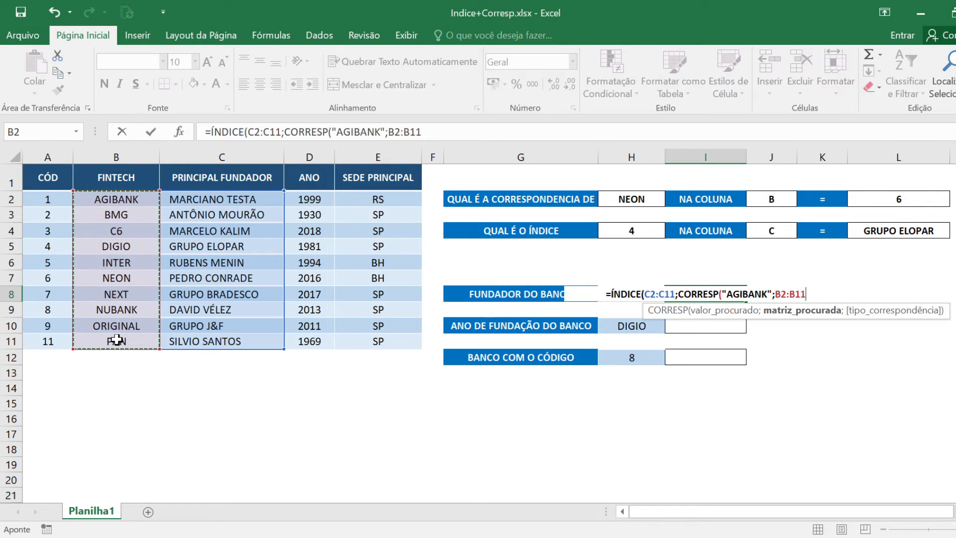
{"action": "type", "text": ";0)"}
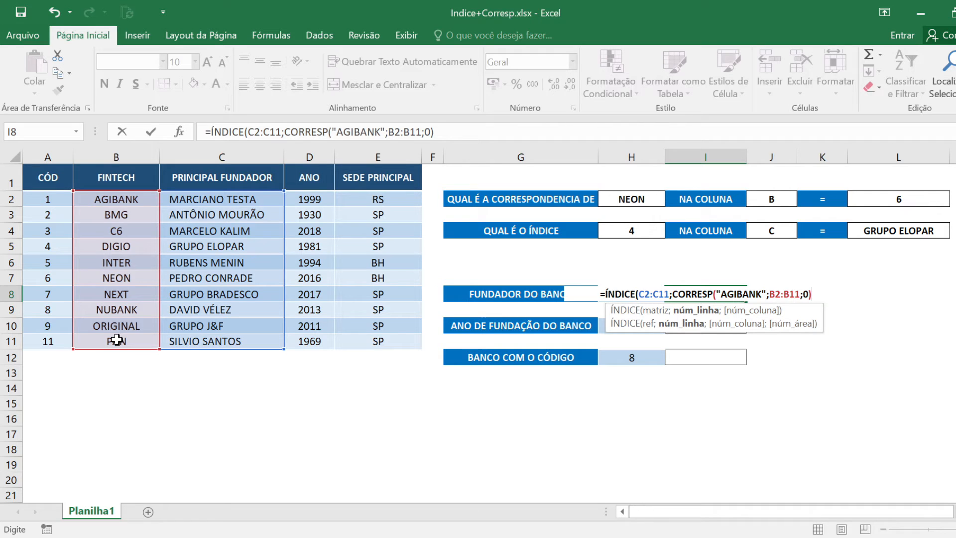
{"action": "type", "text": ")"}
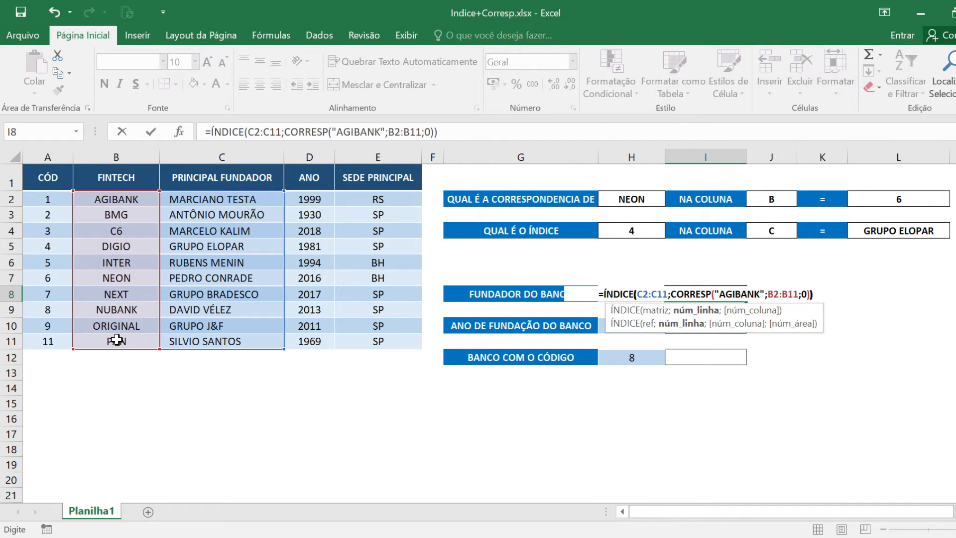
{"action": "key", "text": "Return"}
{"action": "left_click", "coordinate": [688, 287]}
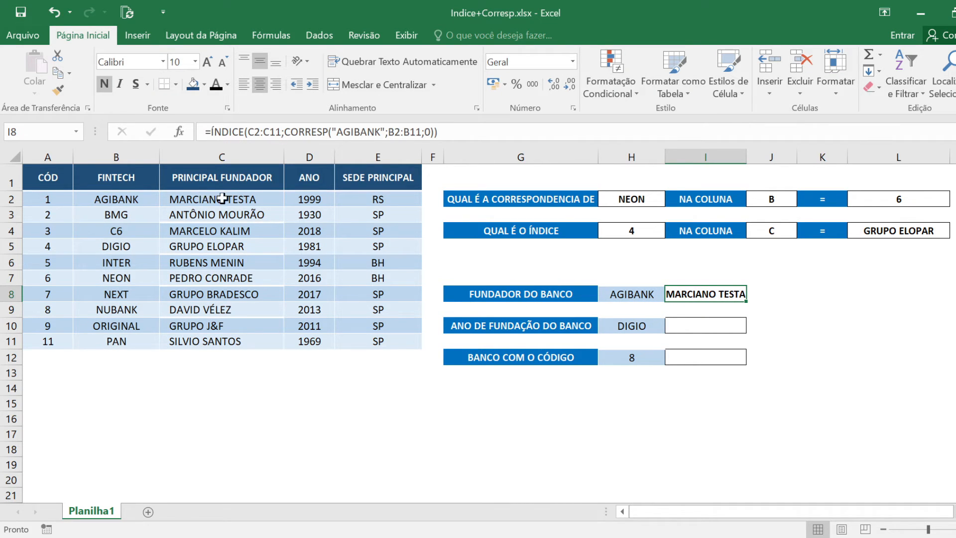
Review the array argument of the combined formula in I8, leave the formula as it is, and select I10.
{"action": "double_click", "coordinate": [708, 294]}
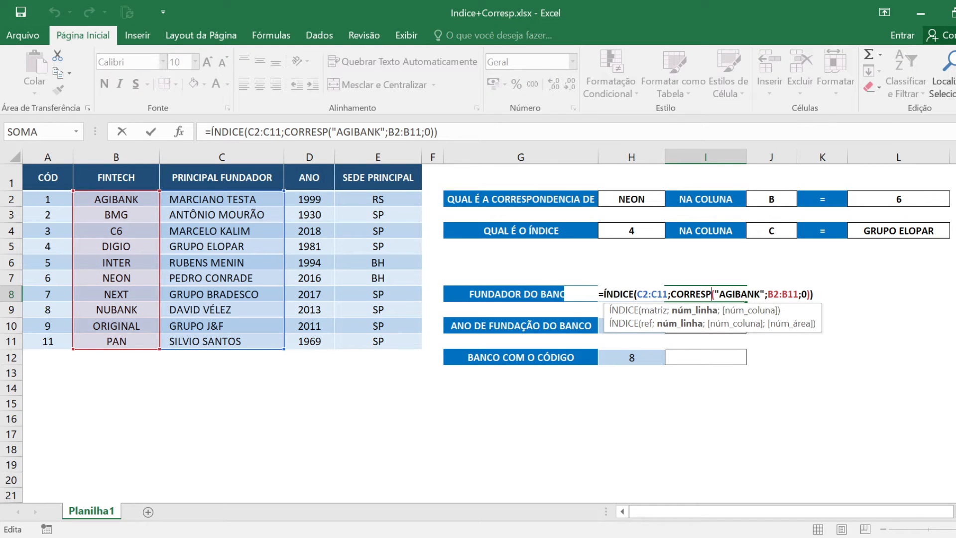
{"action": "left_click_drag", "start_coordinate": [668, 294], "coordinate": [663, 294]}
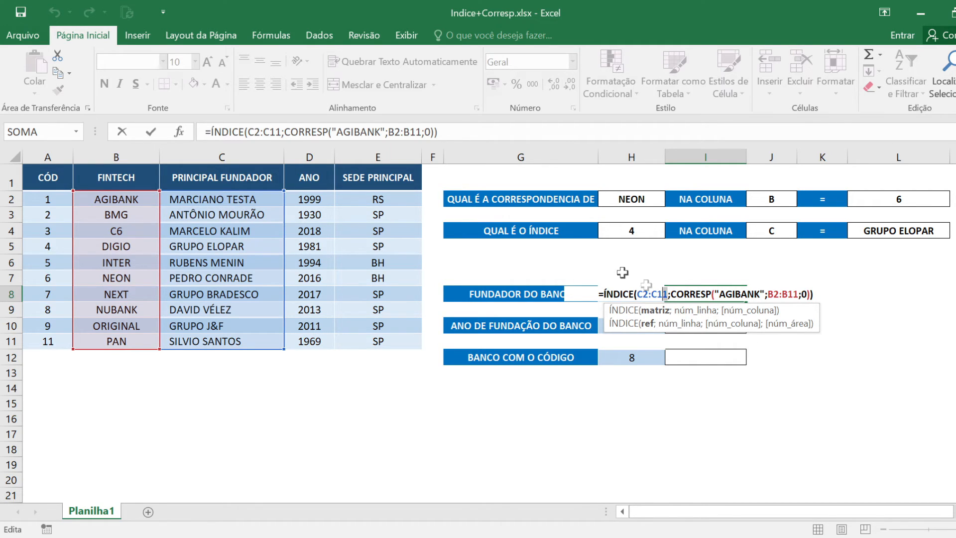
{"action": "key", "text": "ctrl+Return"}
{"action": "left_click", "coordinate": [693, 327]}
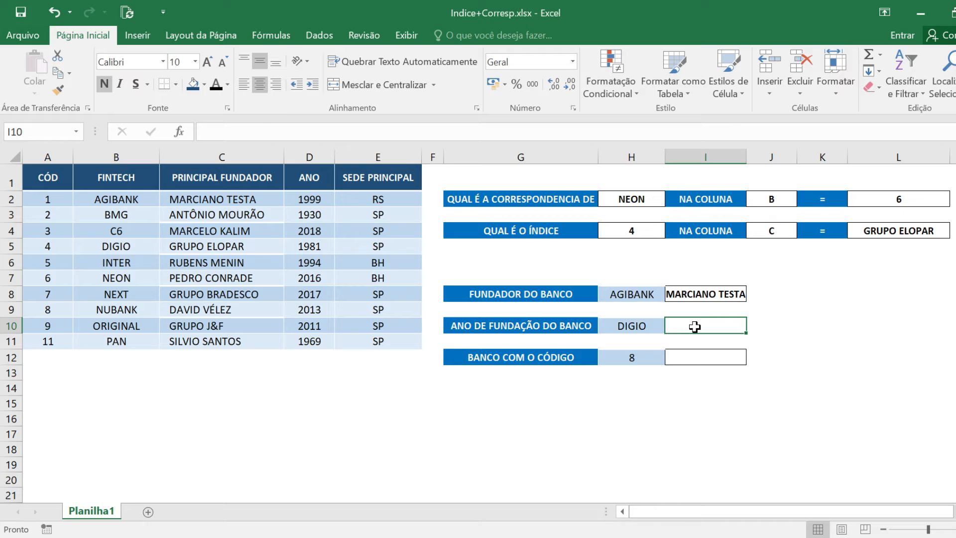
Start an ÍNDICE formula in I10 with D2:D11 as the array and a nested CORRESP function as the row number.
{"action": "type", "text": "=ÍND"}
{"action": "key", "text": "Tab"}
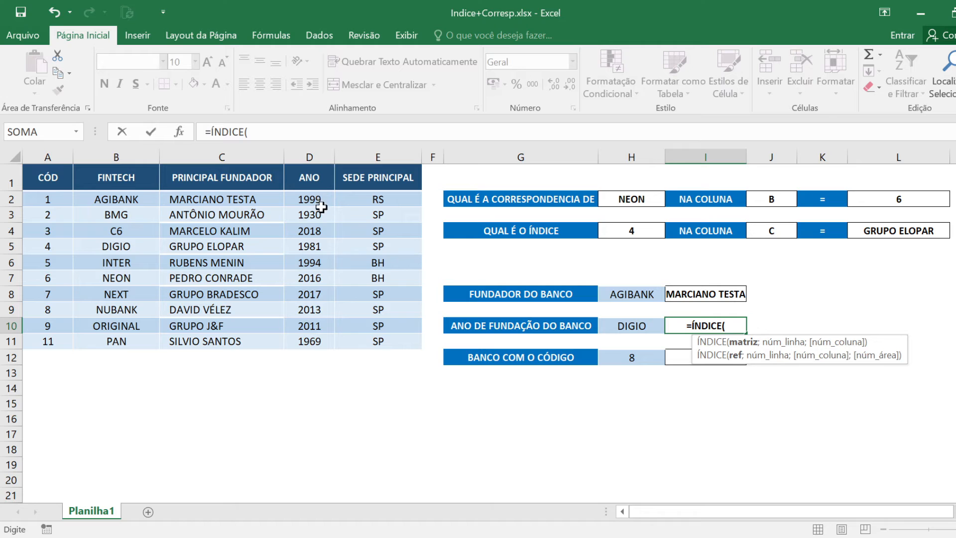
{"action": "left_click_drag", "start_coordinate": [311, 197], "coordinate": [307, 336]}
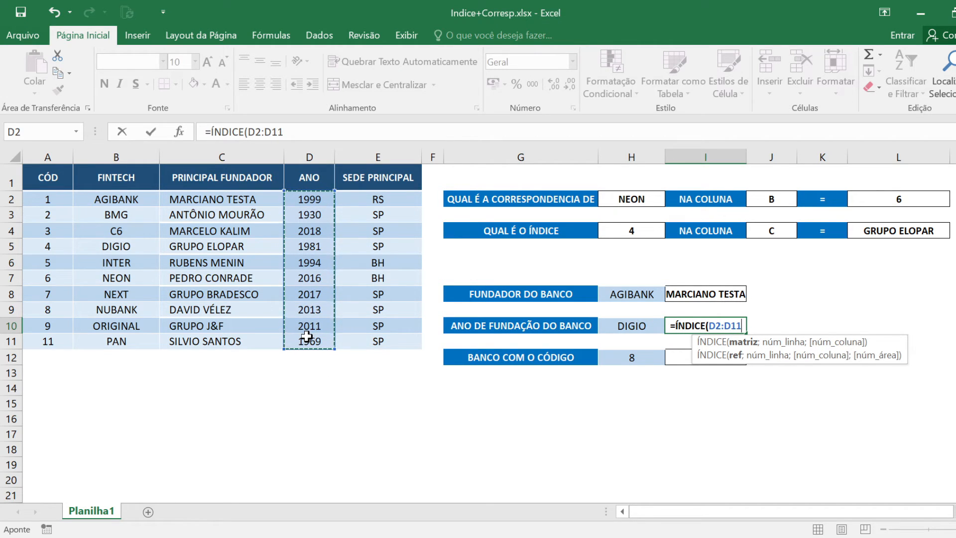
{"action": "type", "text": ";"}
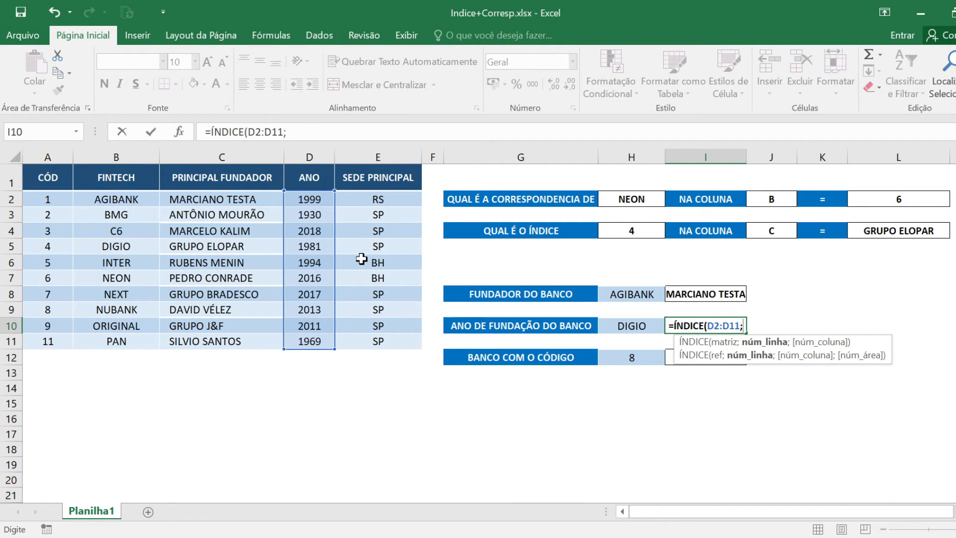
{"action": "type", "text": "CORR"}
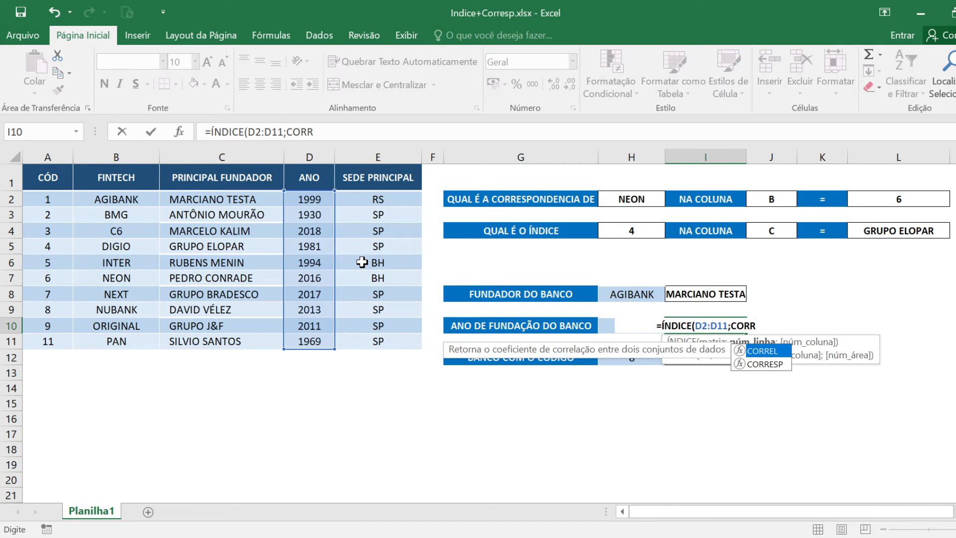
{"action": "key", "text": "Down"}
{"action": "key", "text": "Tab"}
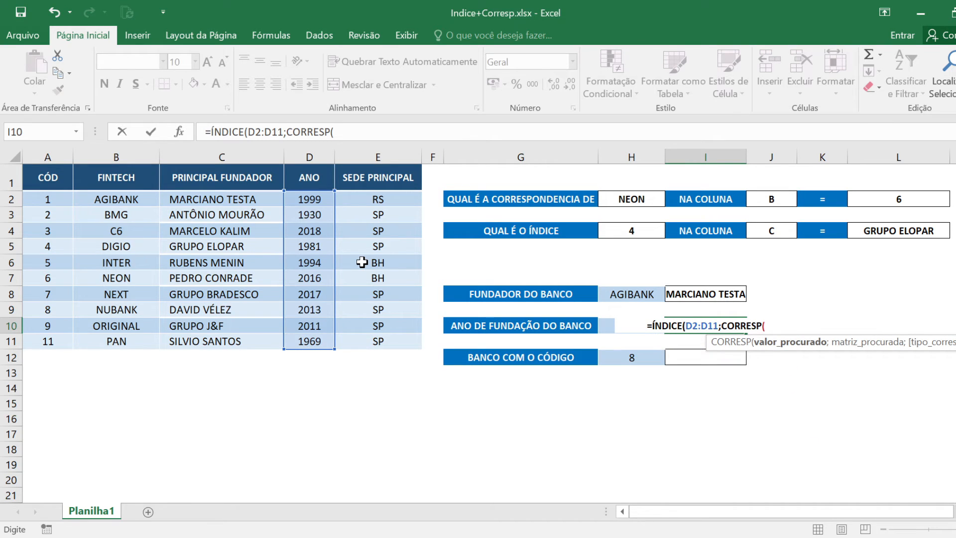
{"action": "left_click", "coordinate": [603, 324]}
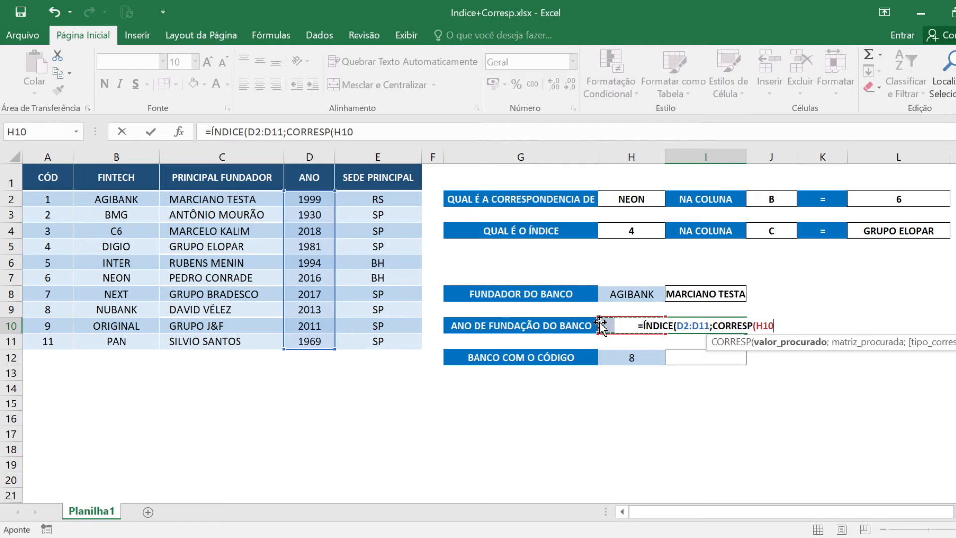
{"action": "key", "text": "BackSpace"}
{"action": "key", "text": "BackSpace"}
{"action": "key", "text": "BackSpace"}
{"action": "key", "text": "BackSpace"}
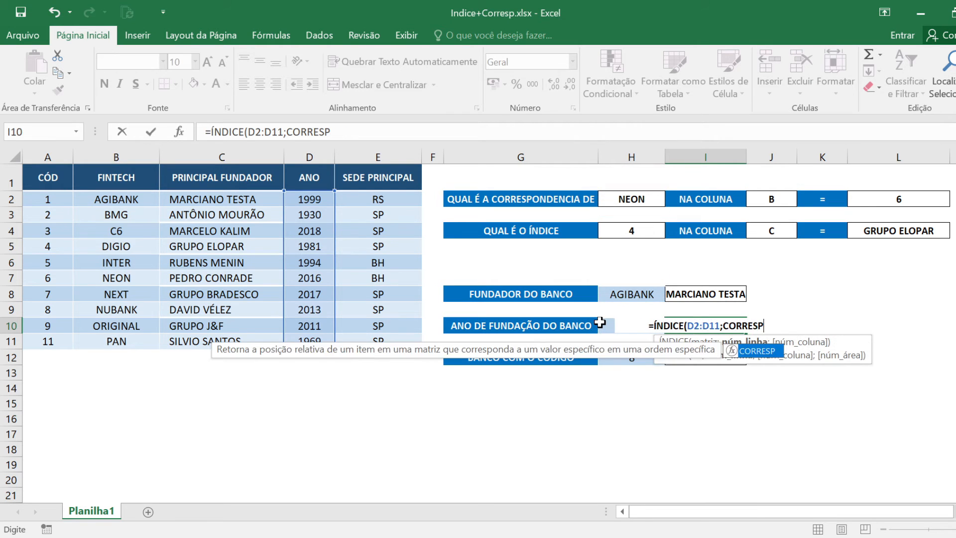
Complete the nested CORRESP in I10 with "DIGIO" as the lookup value, B2:B11 as the lookup range and match type 0, closing both functions.
{"action": "type", "text": "(\"DIGI"}
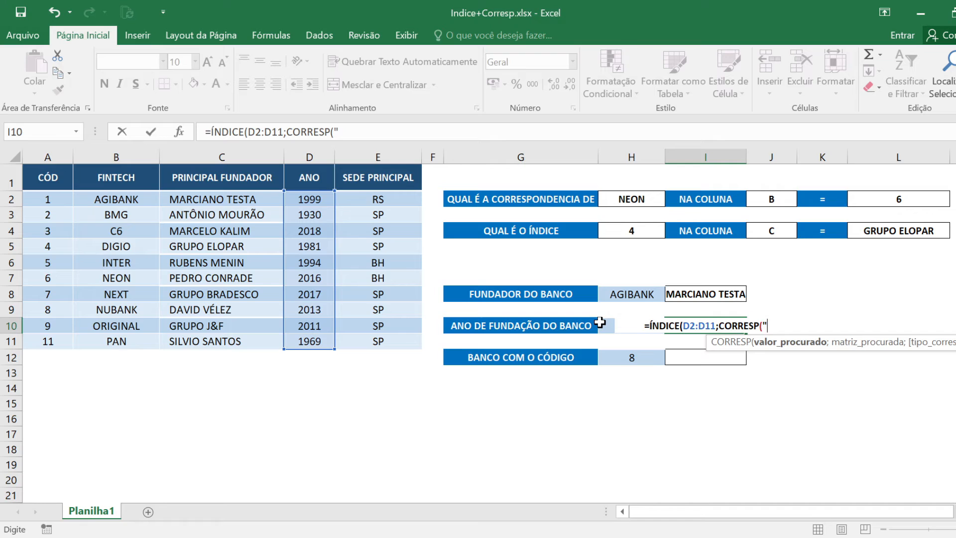
{"action": "type", "text": "O\";"}
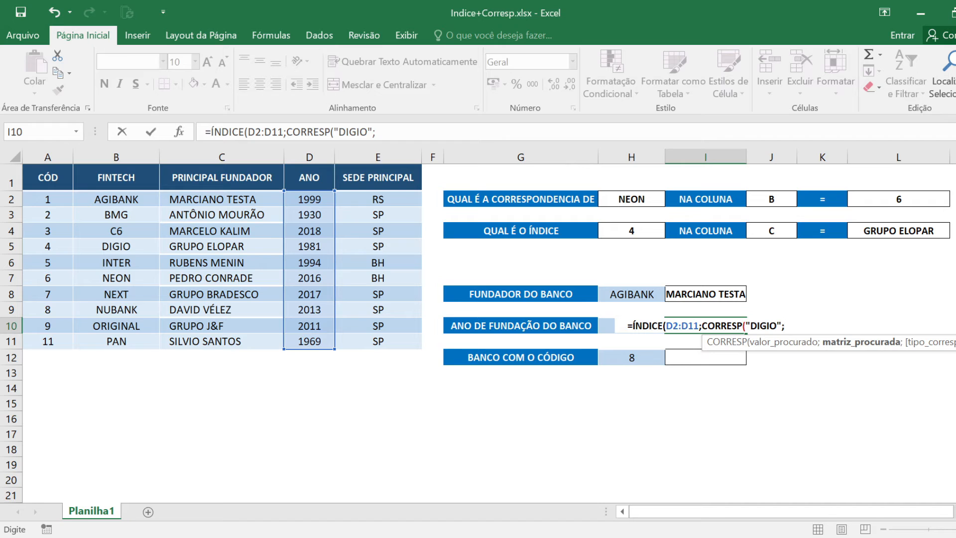
{"action": "left_click_drag", "start_coordinate": [127, 194], "coordinate": [138, 333]}
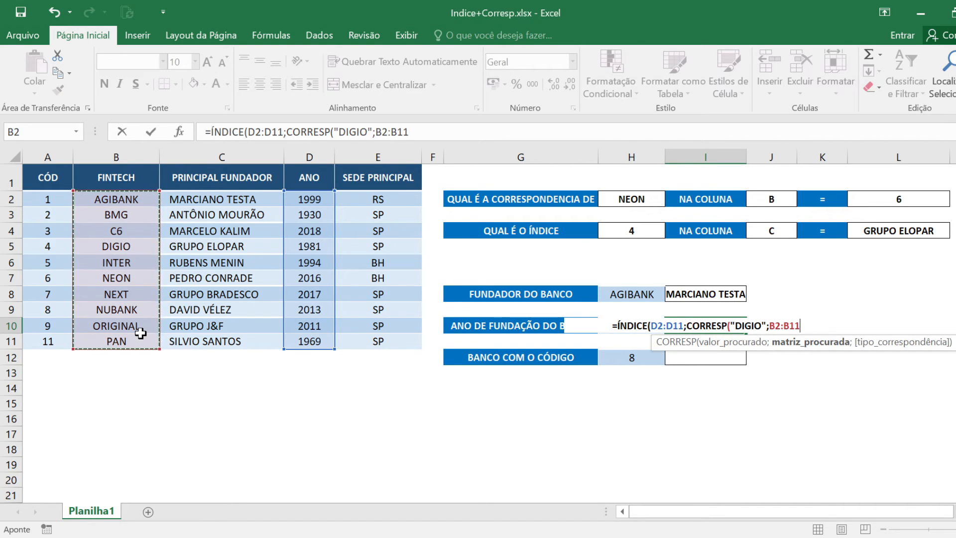
{"action": "type", "text": ";0)"}
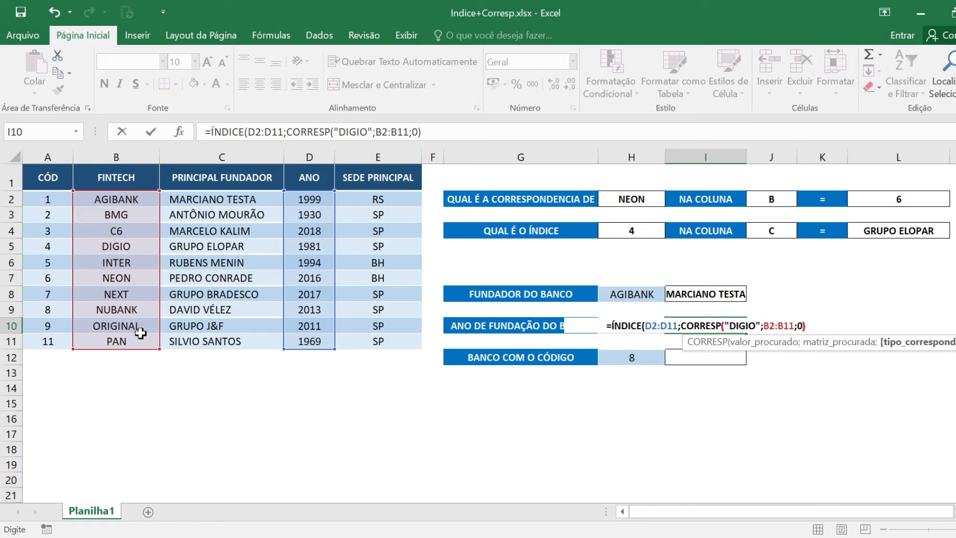
{"action": "type", "text": ")"}
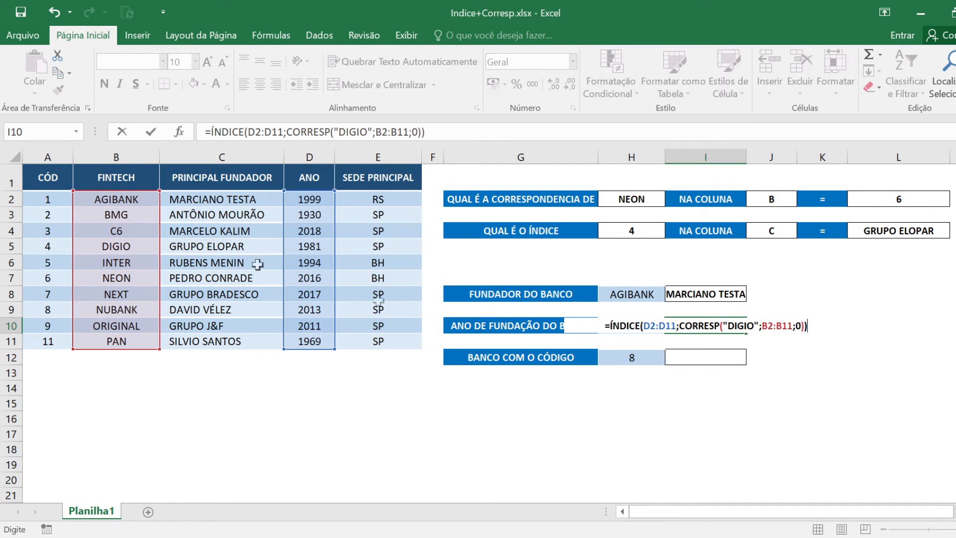
Review the array, row number and lookup value arguments of the combined formula in I10.
{"action": "key", "text": "shift+Left"}
{"action": "key", "text": "shift+Left"}
{"action": "key", "text": "shift+Left"}
{"action": "key", "text": "shift+Left"}
{"action": "key", "text": "shift+Left"}
{"action": "key", "text": "shift+Left"}
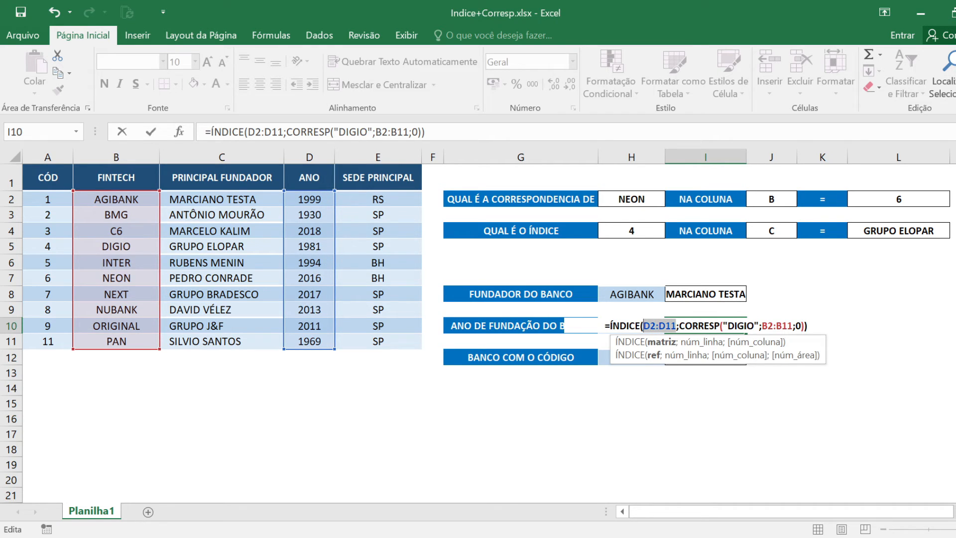
{"action": "left_click", "coordinate": [680, 325]}
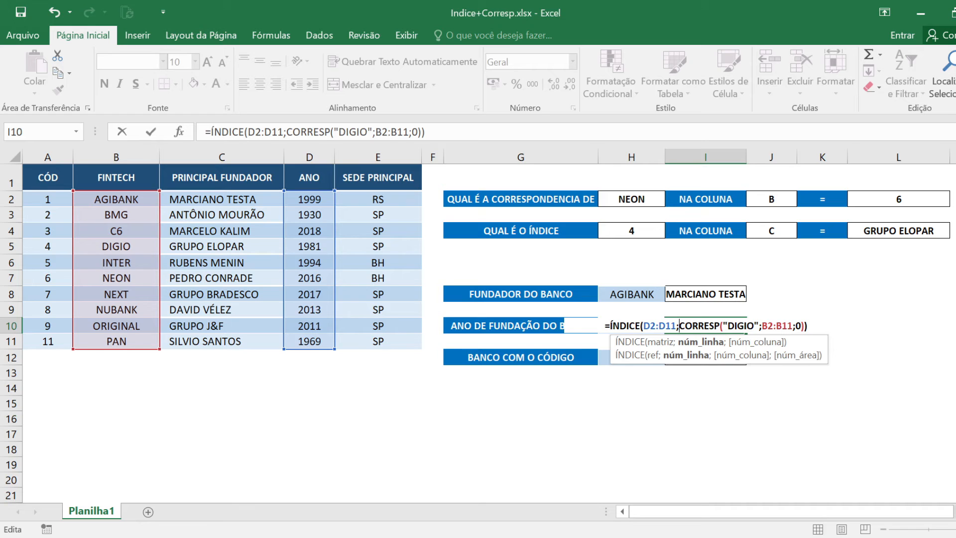
{"action": "left_click", "coordinate": [754, 327]}
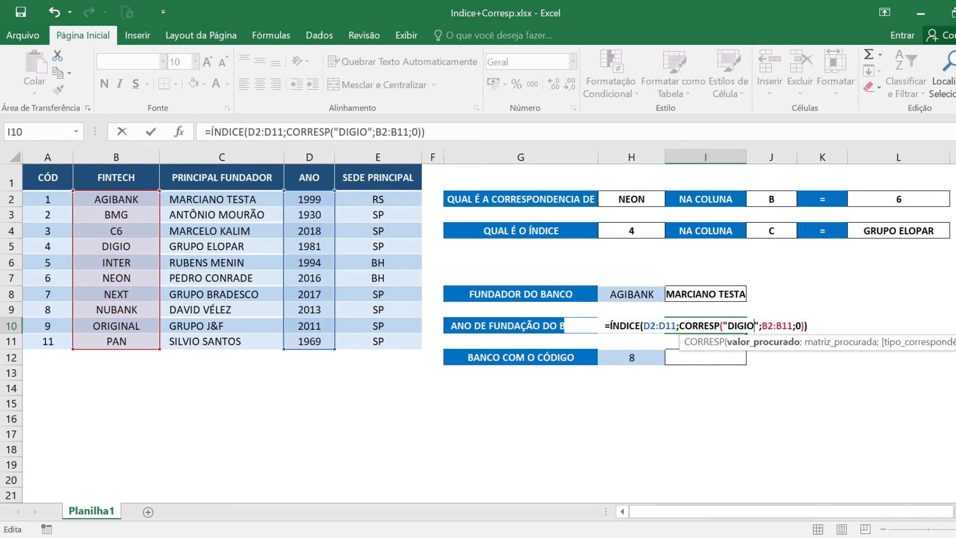
{"action": "left_click", "coordinate": [677, 326]}
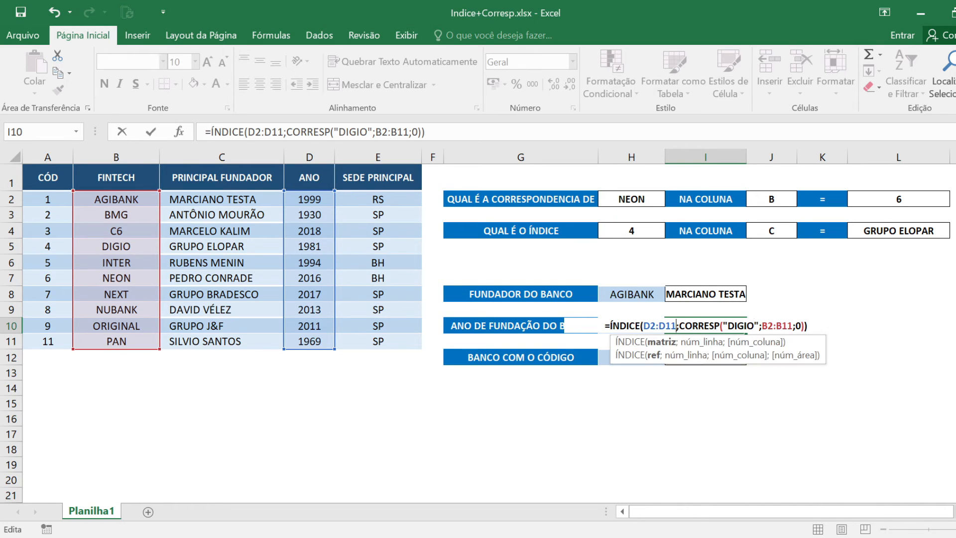
Evaluate the nested CORRESP part of the I10 formula in place, replacing it with its result 4, and enter the formula.
{"action": "left_click_drag", "start_coordinate": [679, 326], "coordinate": [804, 326]}
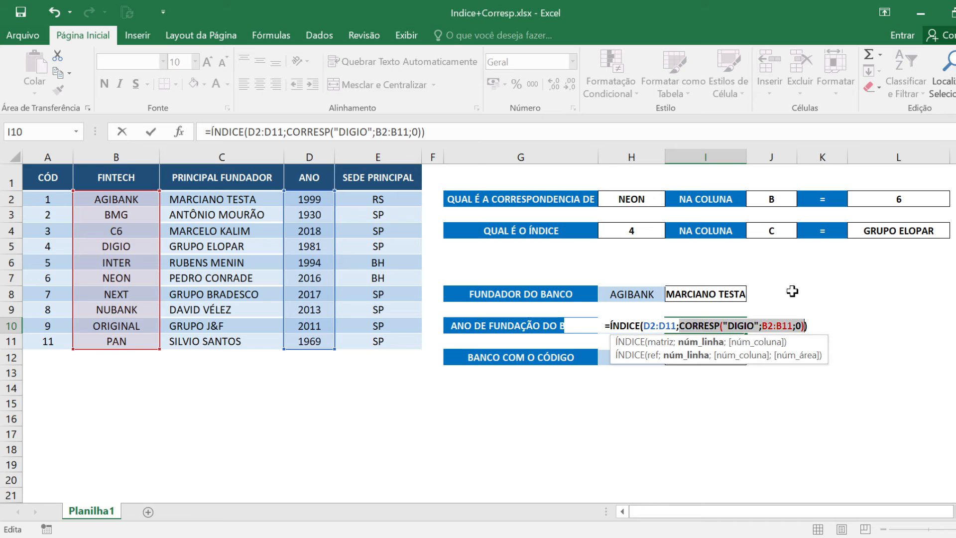
{"action": "key", "text": "F9"}
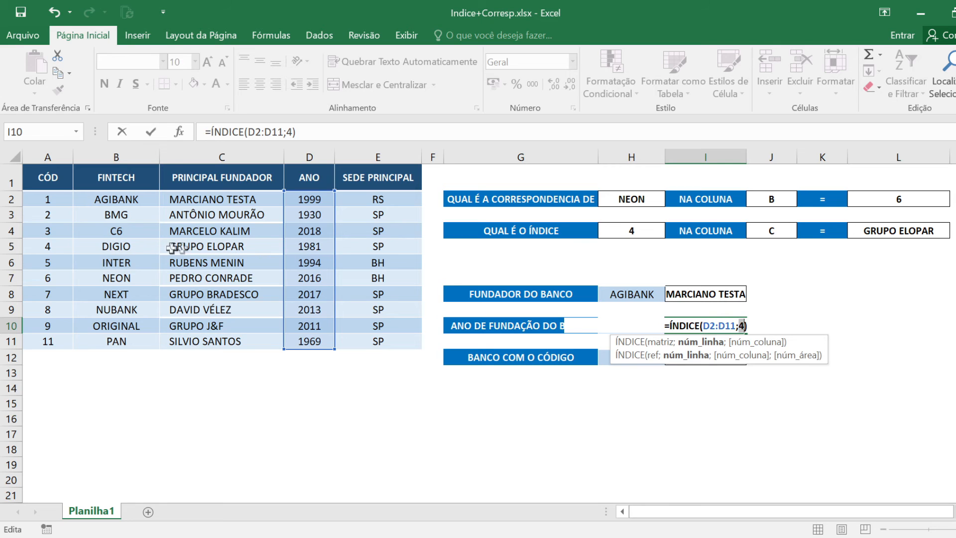
{"action": "key", "text": "Return"}
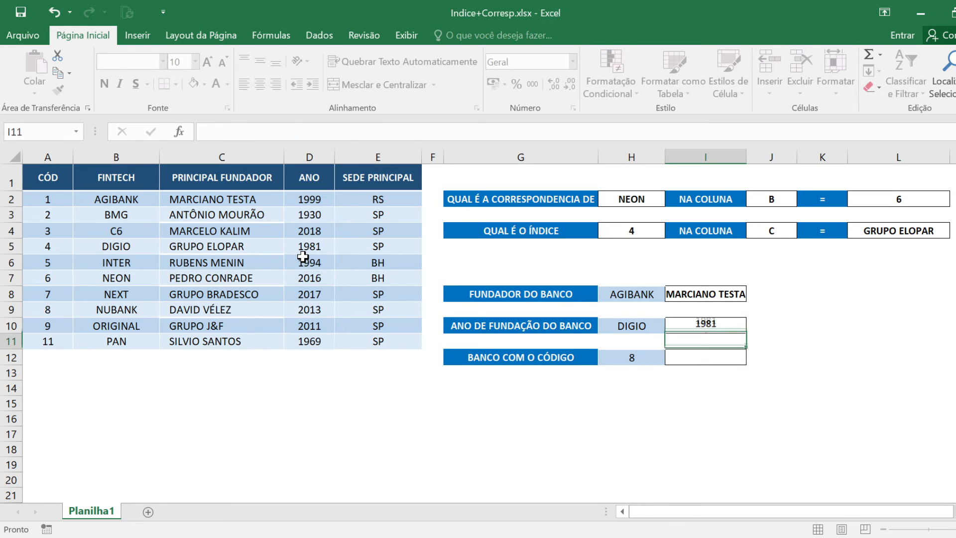
Check the result in I10 against the year cells D2 to D5 and the fintech cells B2 to B5.
{"action": "left_click", "coordinate": [686, 323]}
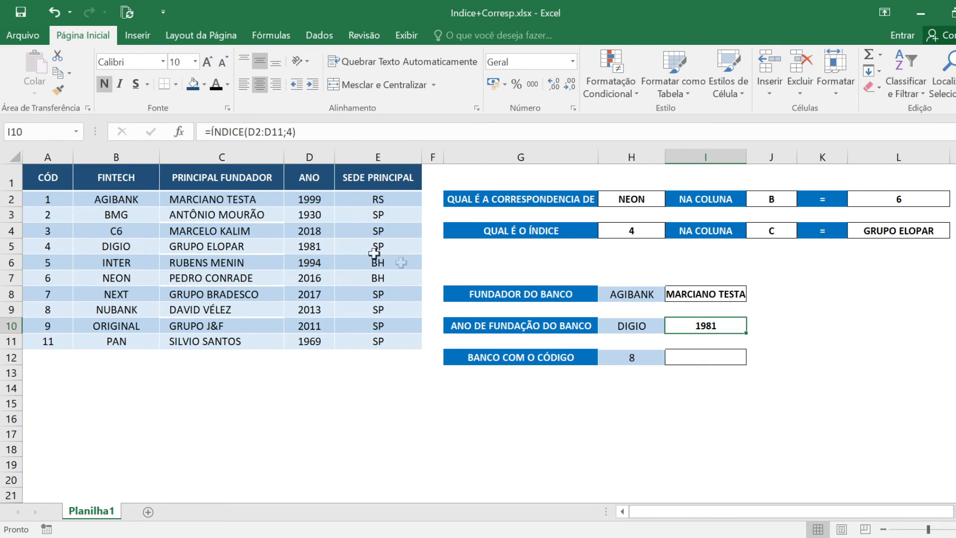
{"action": "left_click_drag", "start_coordinate": [311, 194], "coordinate": [320, 246]}
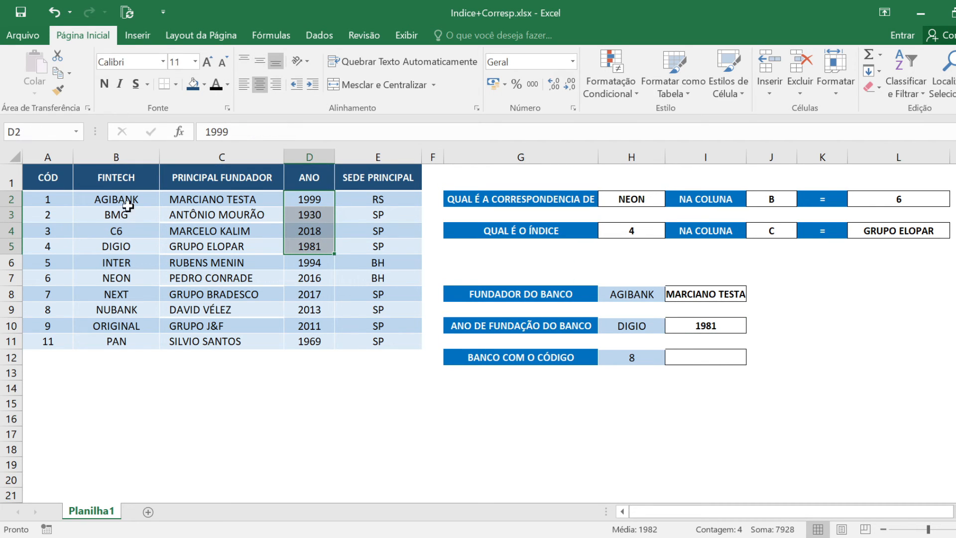
{"action": "left_click_drag", "start_coordinate": [123, 198], "coordinate": [124, 247]}
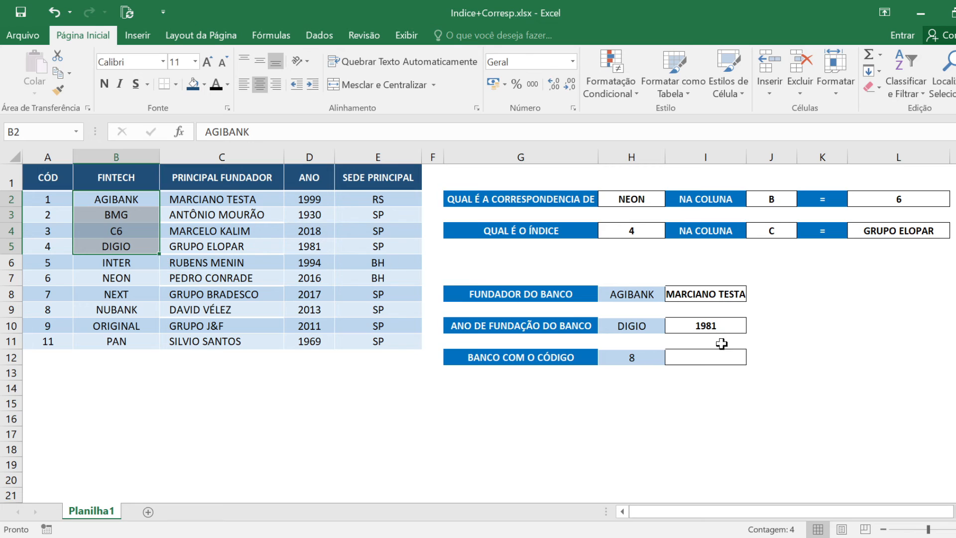
Start an ÍNDICE formula in I12 with B2:B11 as the array.
{"action": "left_click", "coordinate": [698, 356]}
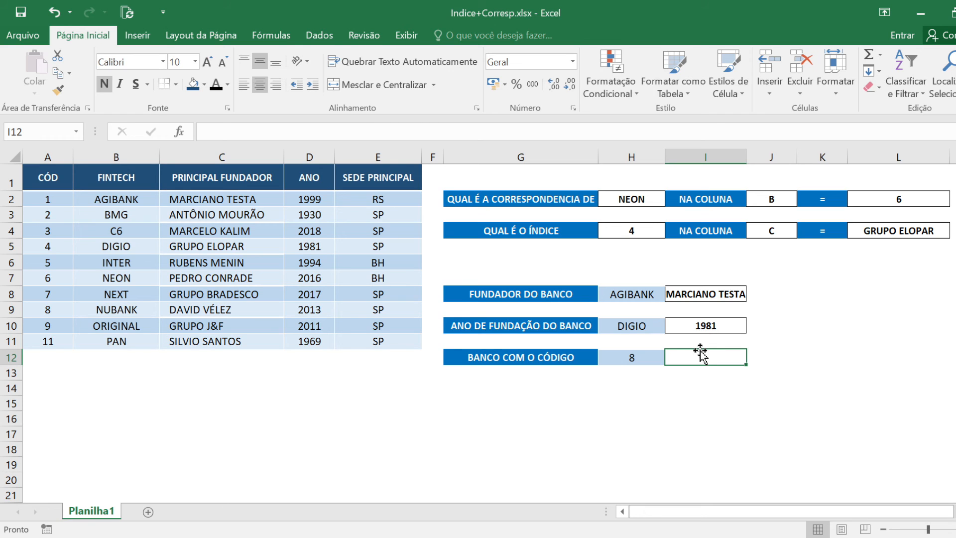
{"action": "type", "text": "=ÍN"}
{"action": "key", "text": "Tab"}
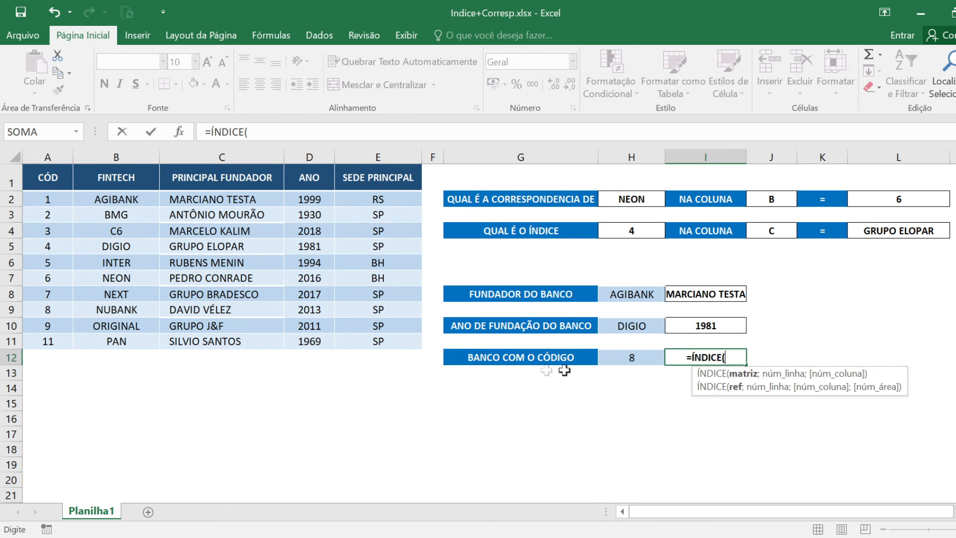
{"action": "left_click_drag", "start_coordinate": [122, 198], "coordinate": [134, 342]}
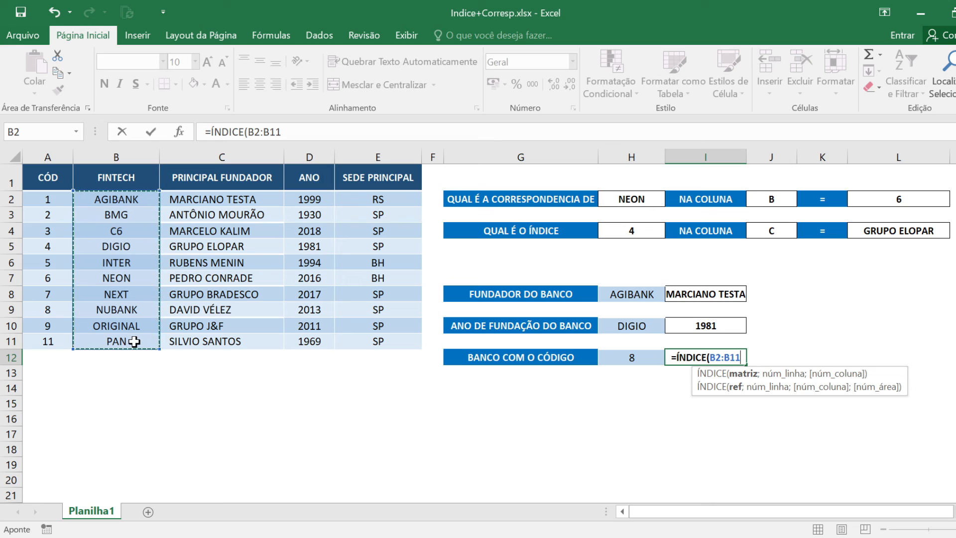
{"action": "type", "text": ";"}
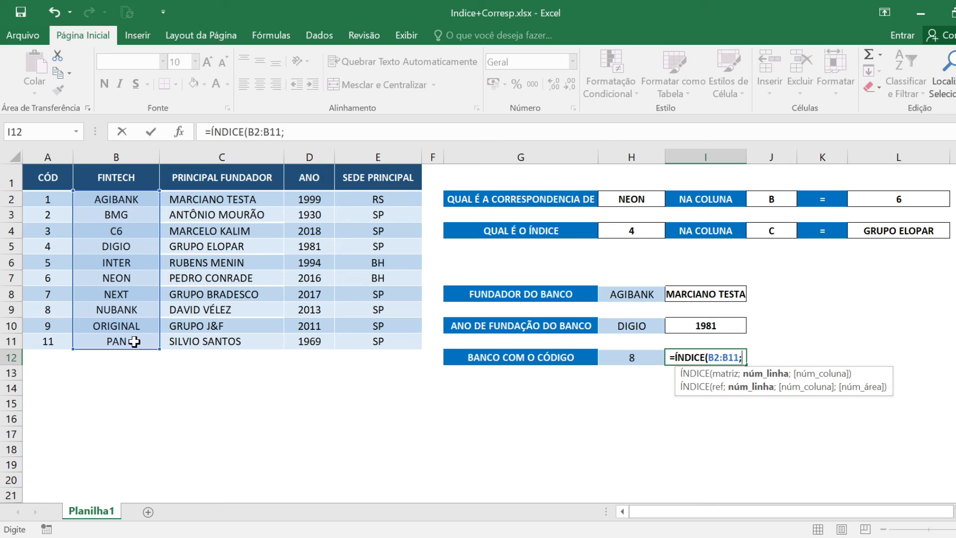
{"action": "left_click", "coordinate": [634, 359]}
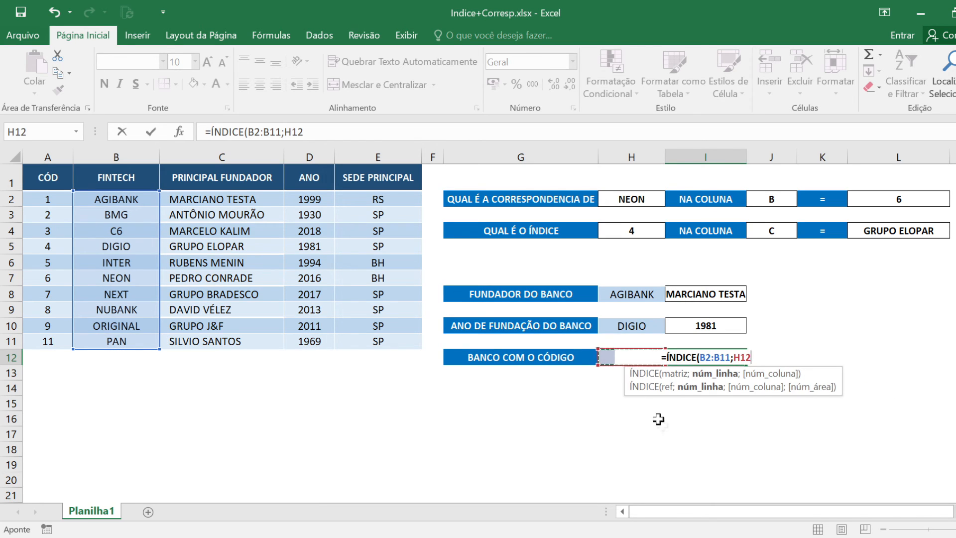
{"action": "key", "text": "BackSpace"}
{"action": "key", "text": "BackSpace"}
{"action": "key", "text": "BackSpace"}
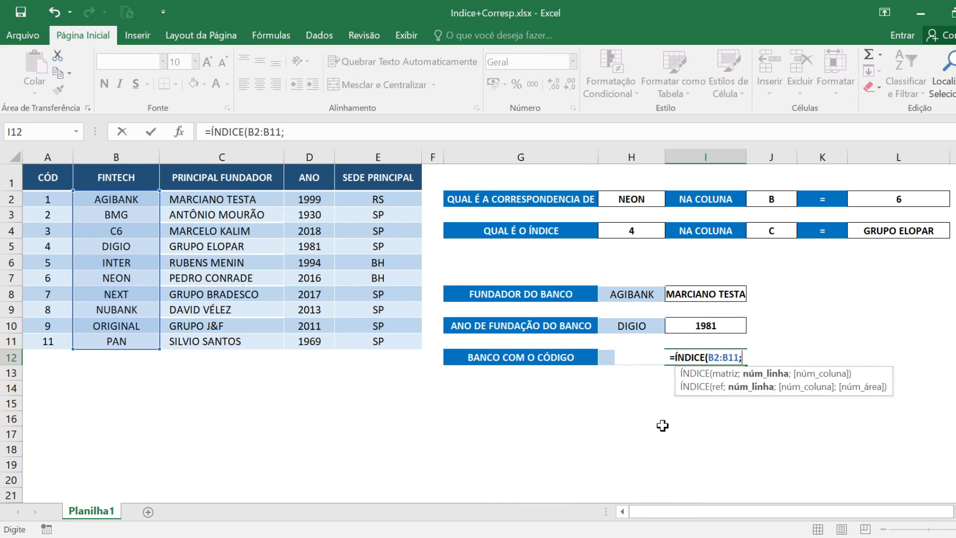
{"action": "type", "text": "8"}
{"action": "key", "text": "BackSpace"}
Complete the I12 formula with a nested CORRESP as row number, using lookup value 8, lookup range A2:A11 and match type 0.
{"action": "type", "text": "CORR"}
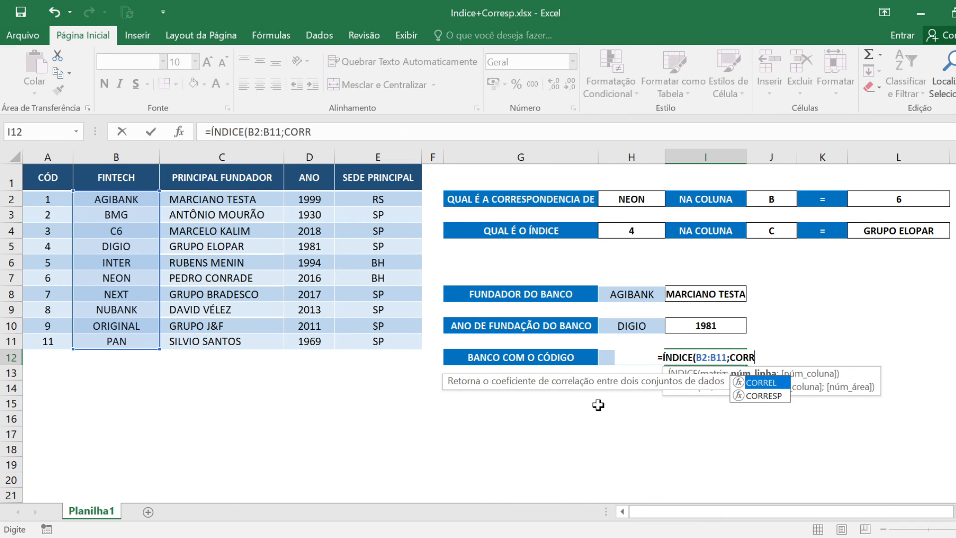
{"action": "type", "text": "ESP("}
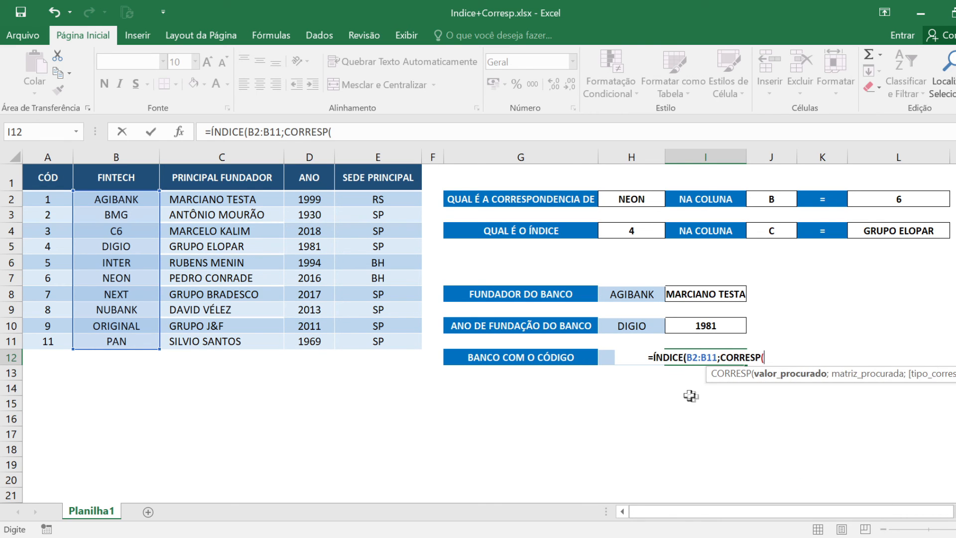
{"action": "type", "text": "8"}
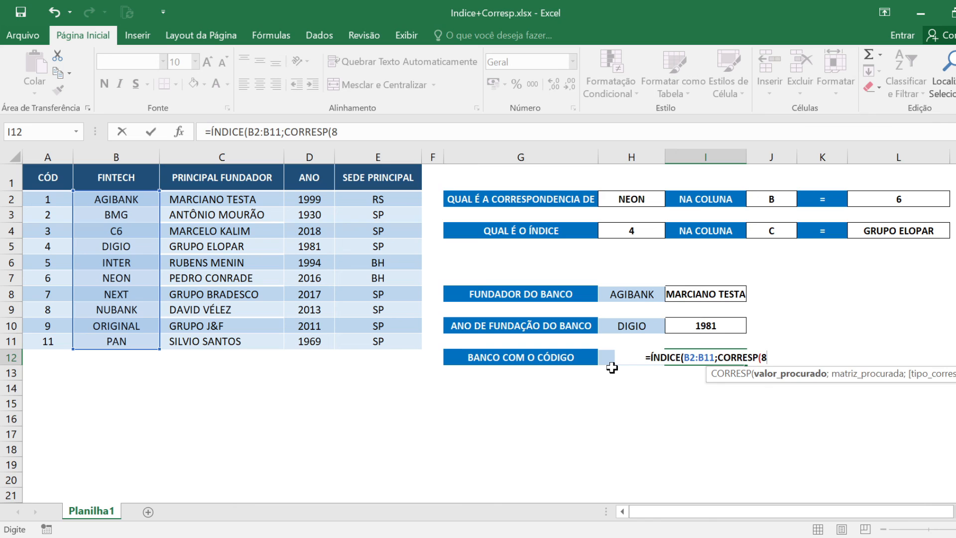
{"action": "type", "text": ";"}
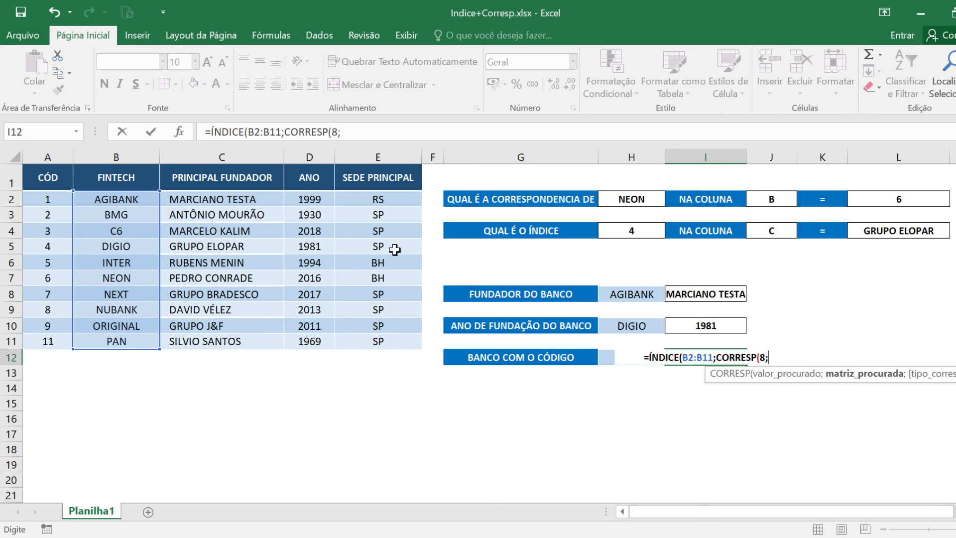
{"action": "left_click_drag", "start_coordinate": [50, 199], "coordinate": [45, 339]}
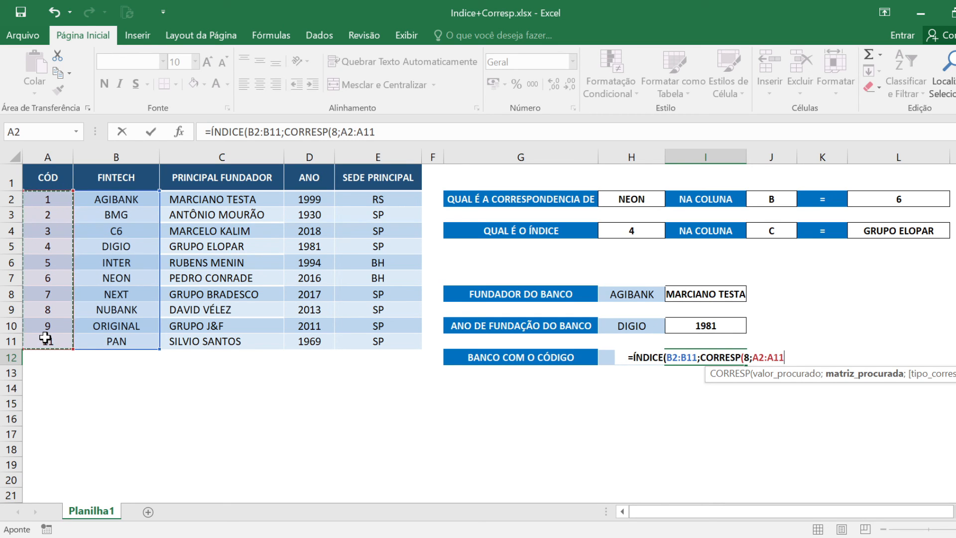
{"action": "type", "text": ";"}
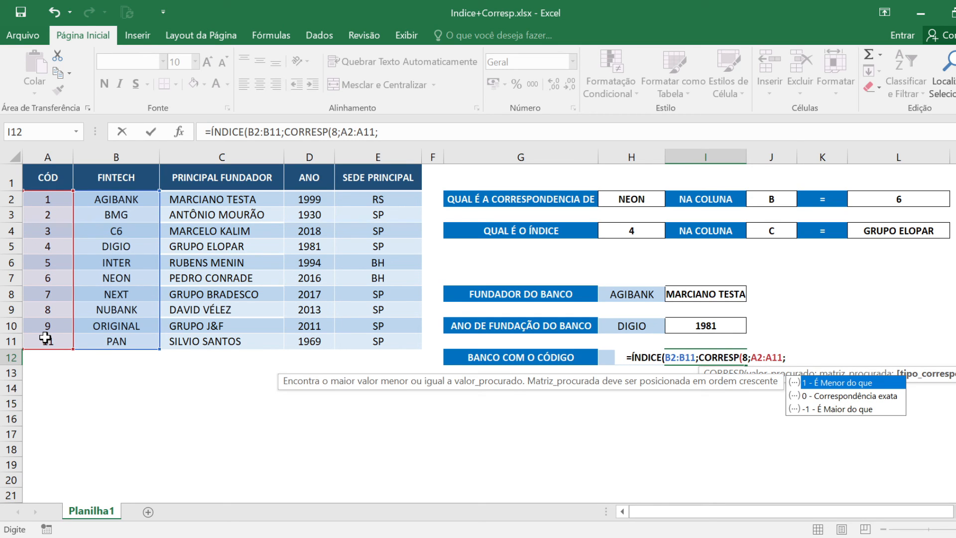
{"action": "type", "text": "0)"}
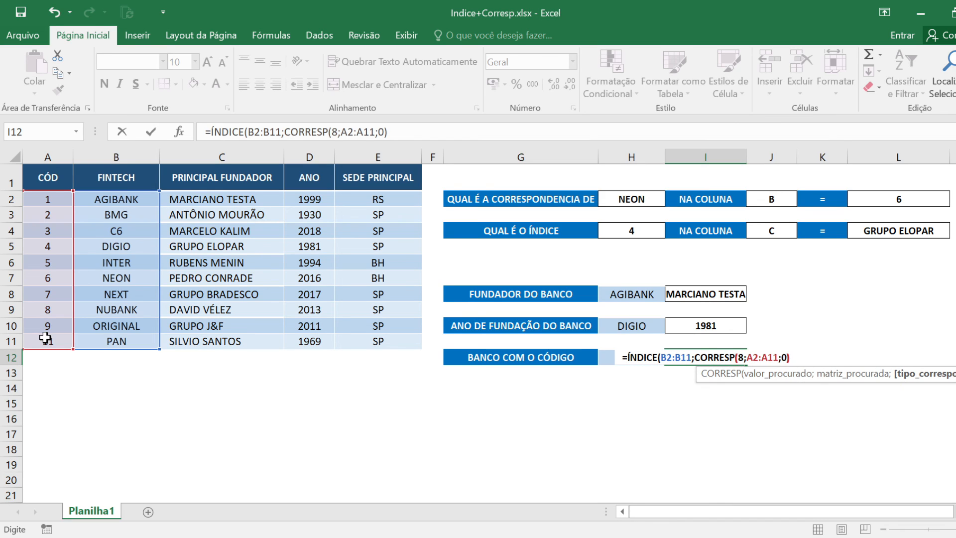
{"action": "type", "text": ")"}
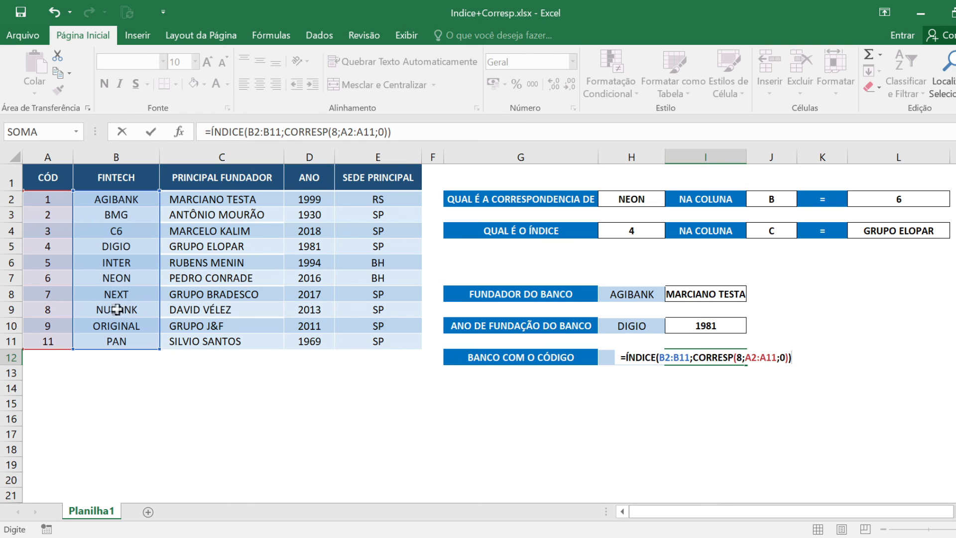
{"action": "key", "text": "Return"}
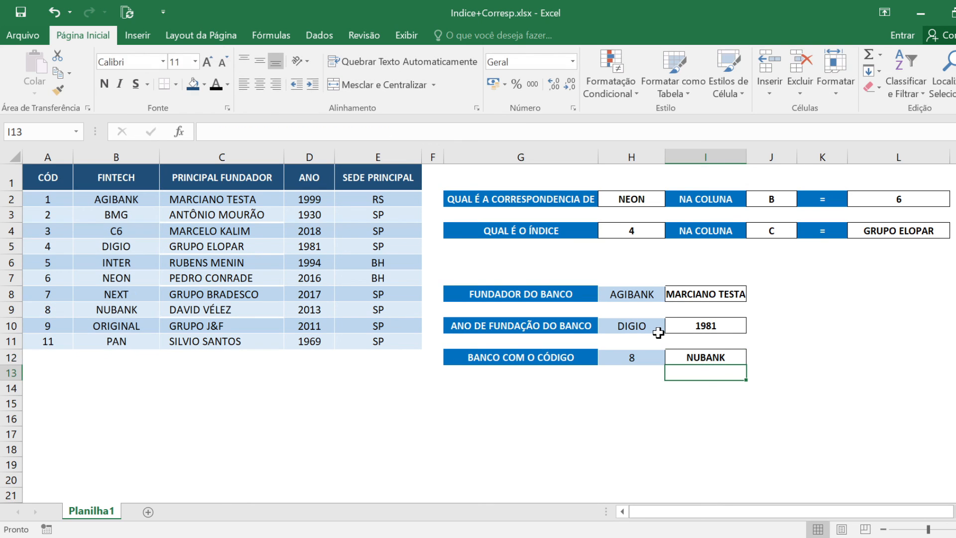
Review the combined formula in I12, and return to cell A1.
{"action": "left_click", "coordinate": [696, 357]}
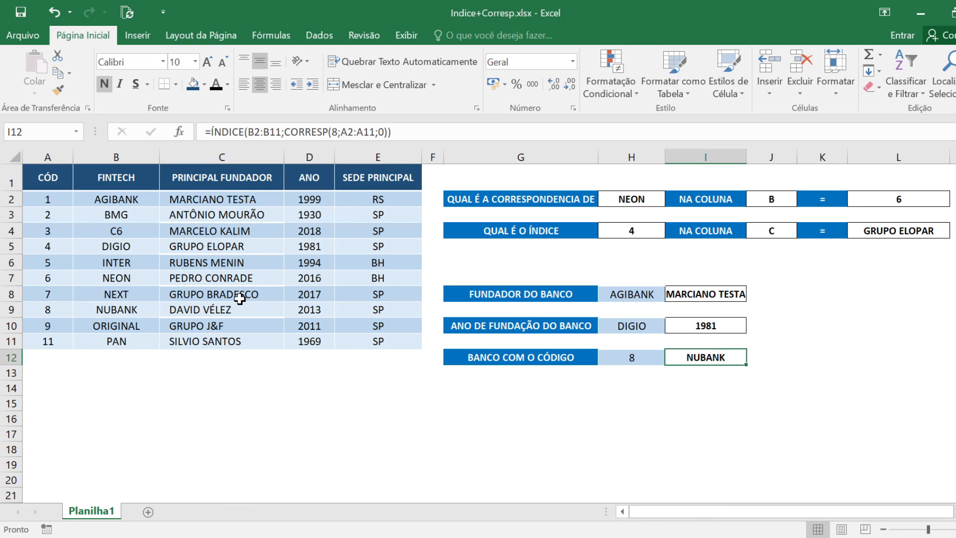
{"action": "left_click", "coordinate": [173, 226]}
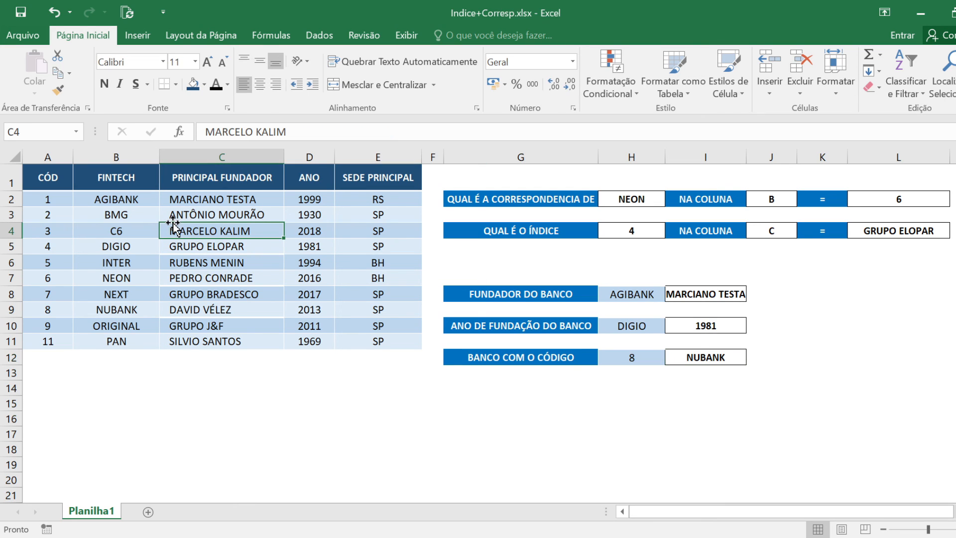
{"action": "key", "text": "ctrl+Home"}
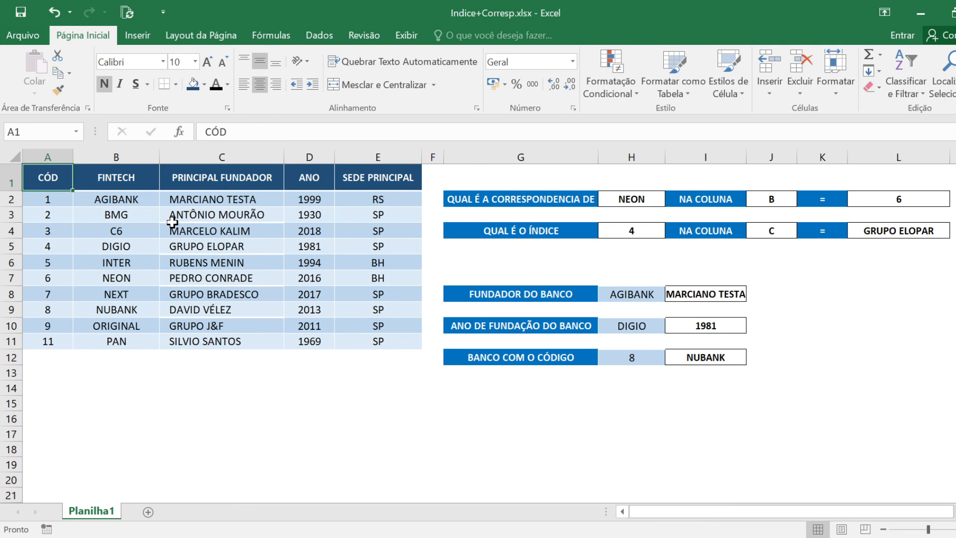